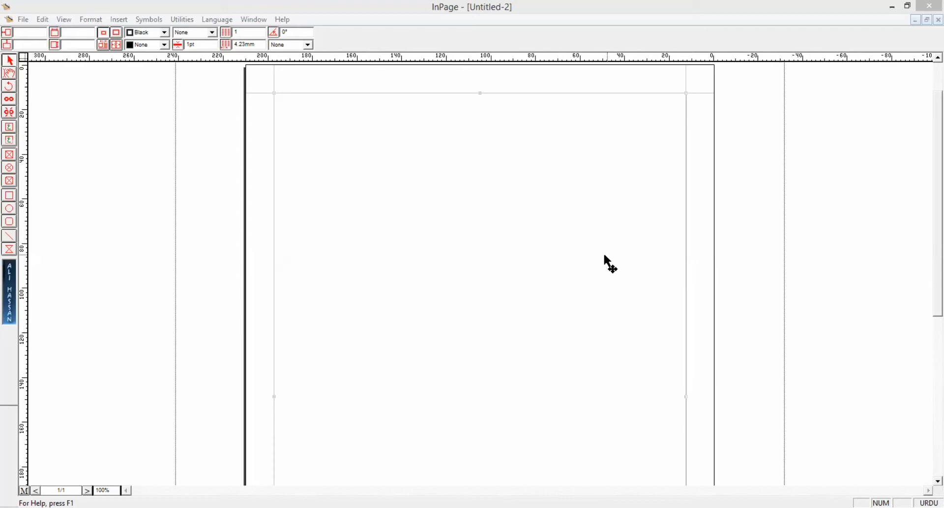
click(67, 19)
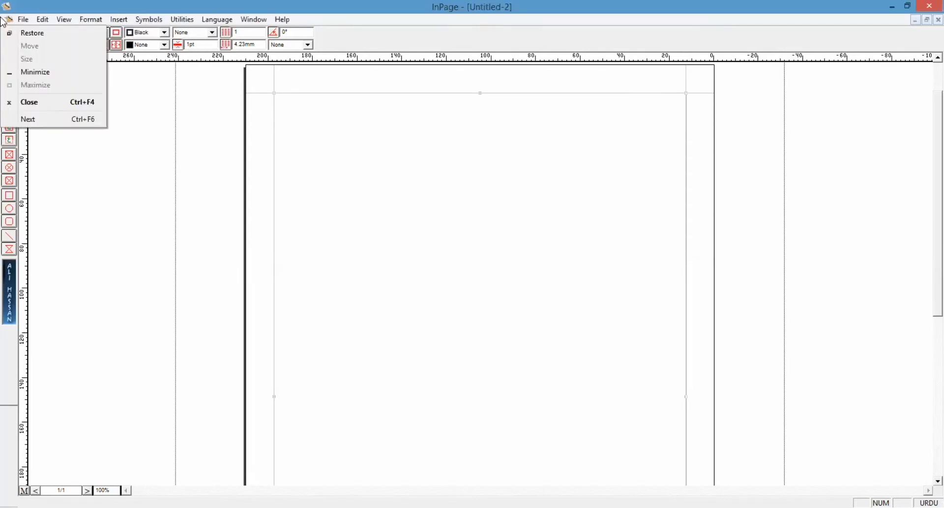
mouse_move(44, 21)
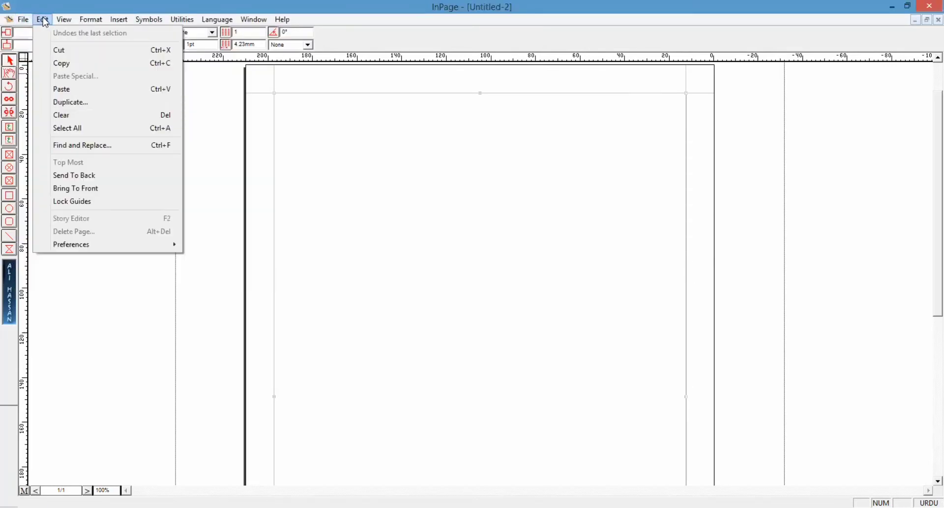
mouse_move(120, 20)
click(362, 113)
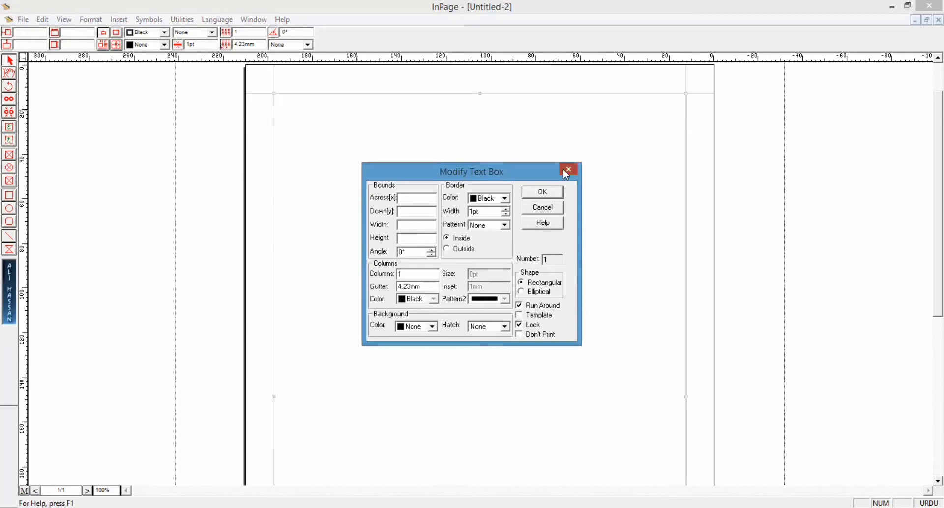
click(567, 174)
Step: Create a new one-page A4 portrait document with right-to-left direction and an automatic text box
click(24, 20)
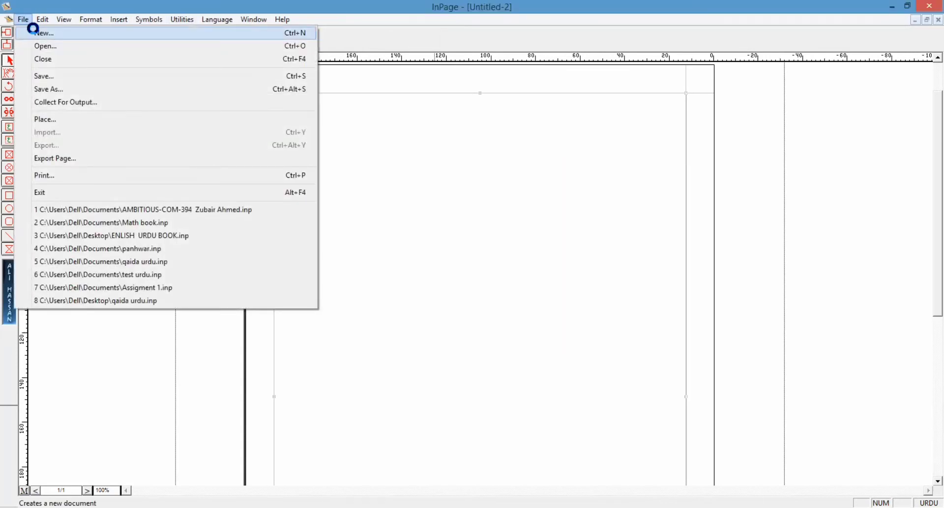
click(37, 33)
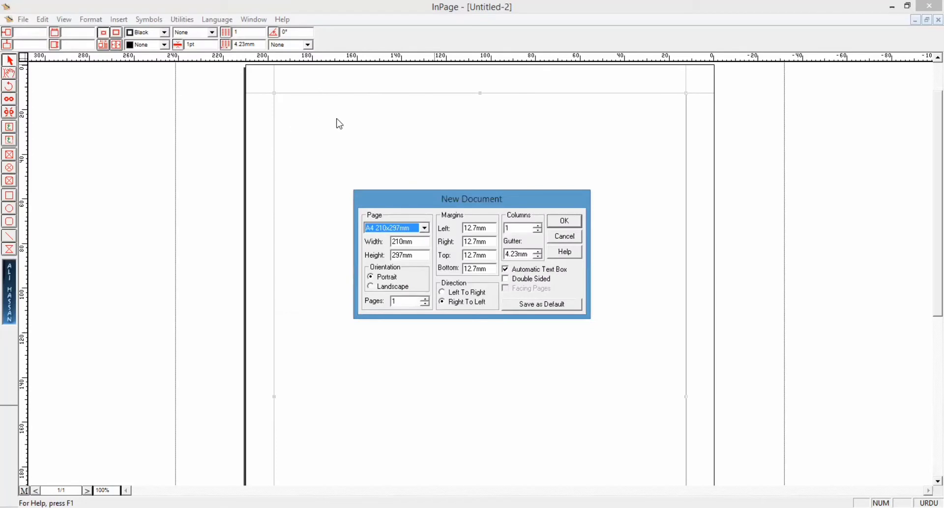
click(560, 223)
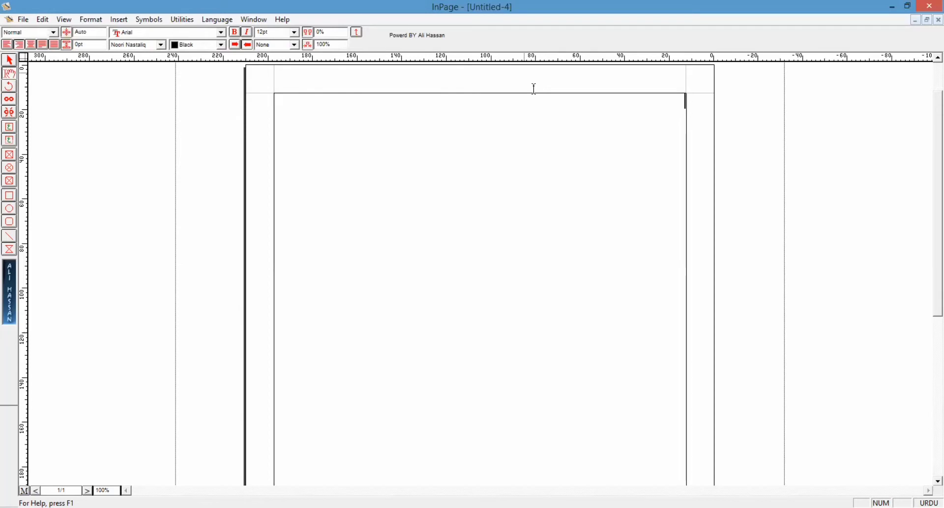
Step: Write a short Urdu heading word on the first line of the page's text box
key(Caps_Lock)
key(Caps_Lock)
text(rf)
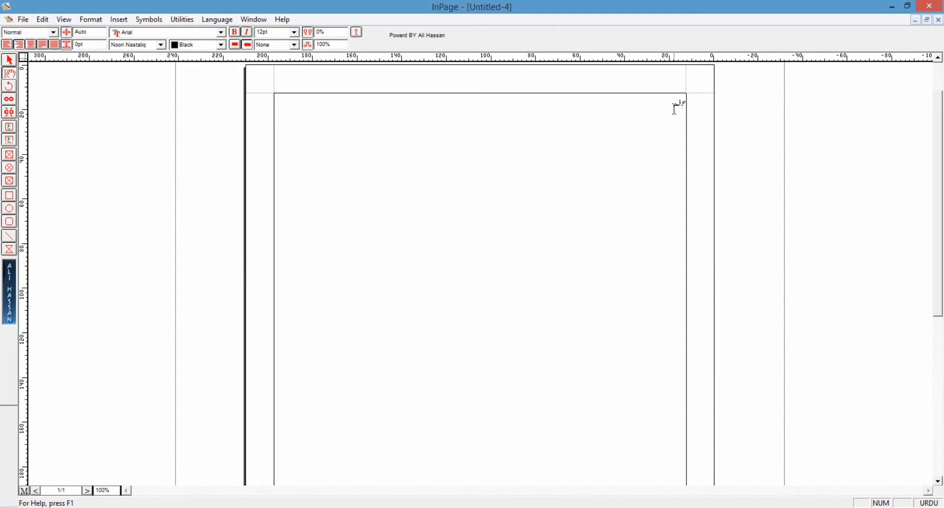
Step: Enlarge the heading word to 24 pt and centre it on its line
drag(675, 104, 686, 109)
key(ctrl+bracketright)
key(ctrl+bracketright)
key(ctrl+bracketright)
key(ctrl+bracketright)
key(ctrl+bracketright)
key(ctrl+bracketright)
key(ctrl+bracketright)
key(ctrl+bracketright)
key(ctrl+shift+comma)
key(ctrl+shift+comma)
key(ctrl+shift+comma)
key(ctrl+shift+comma)
key(ctrl+shift+period)
key(ctrl+shift+period)
key(ctrl+shift+period)
key(ctrl+shift+period)
key(ctrl+shift+period)
key(ctrl+shift+period)
key(ctrl+shift+period)
key(ctrl+shift+period)
key(ctrl+shift+c)
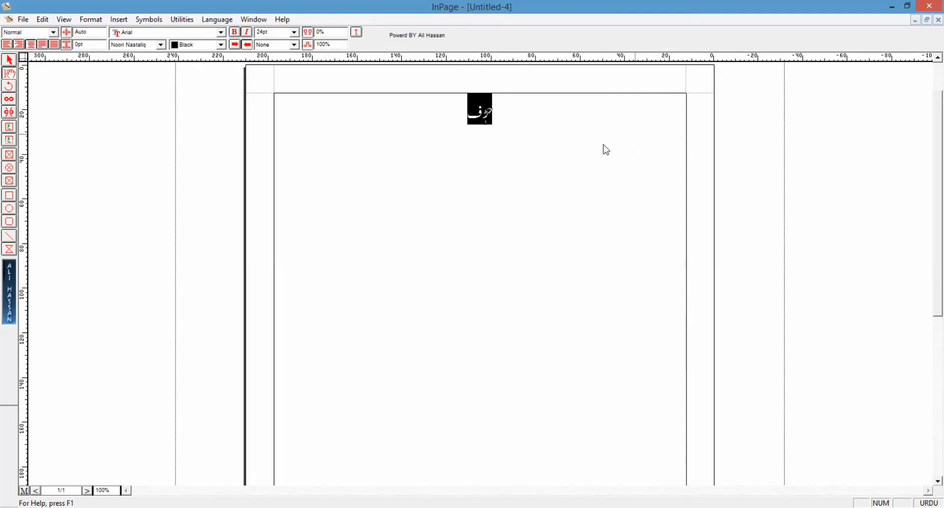
Step: Replace the first two letters of the heading with حر so that it reads حرف
click(500, 134)
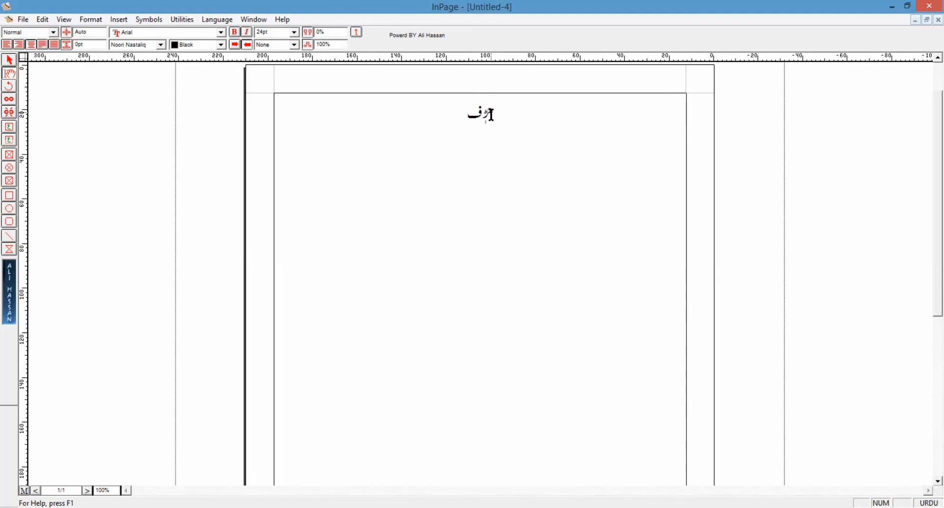
key(BackSpace)
key(BackSpace)
text(حر)
drag(467, 117, 503, 121)
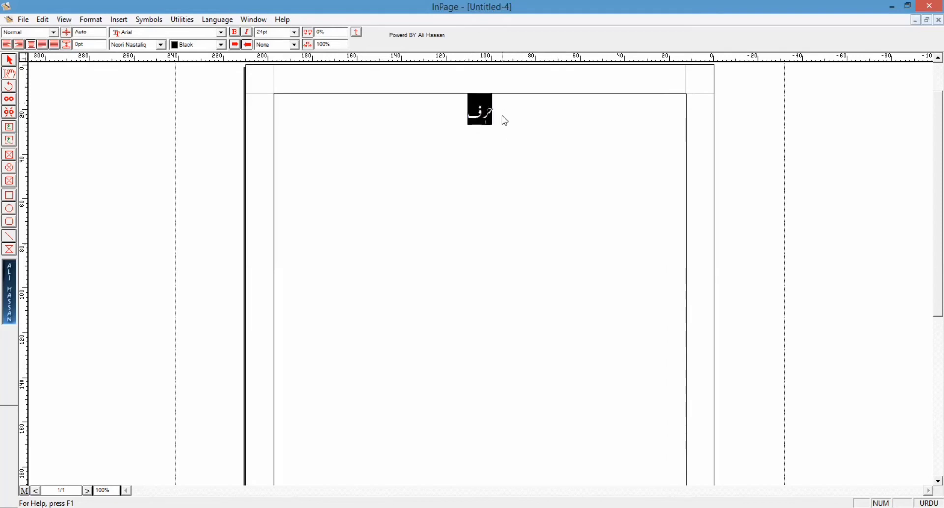
click(503, 119)
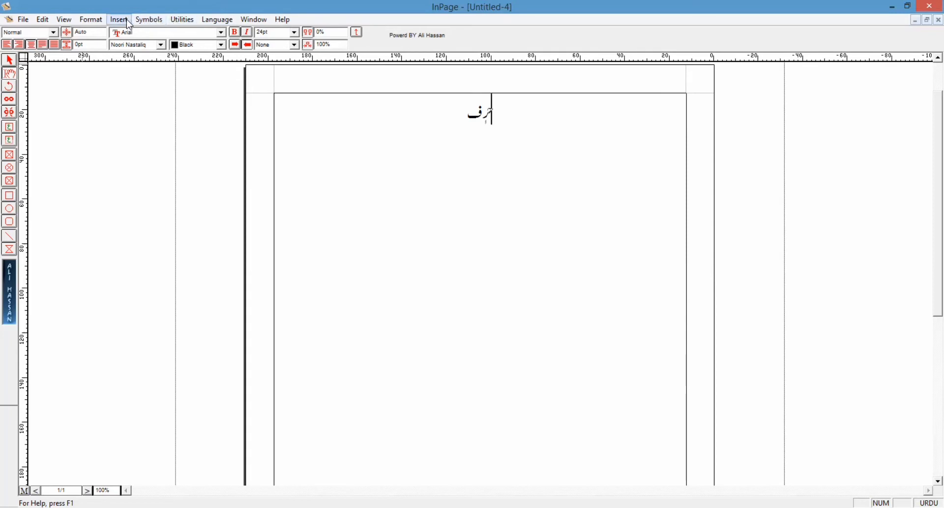
Step: Set the font size of the heading word حرف to 48 pt
click(295, 33)
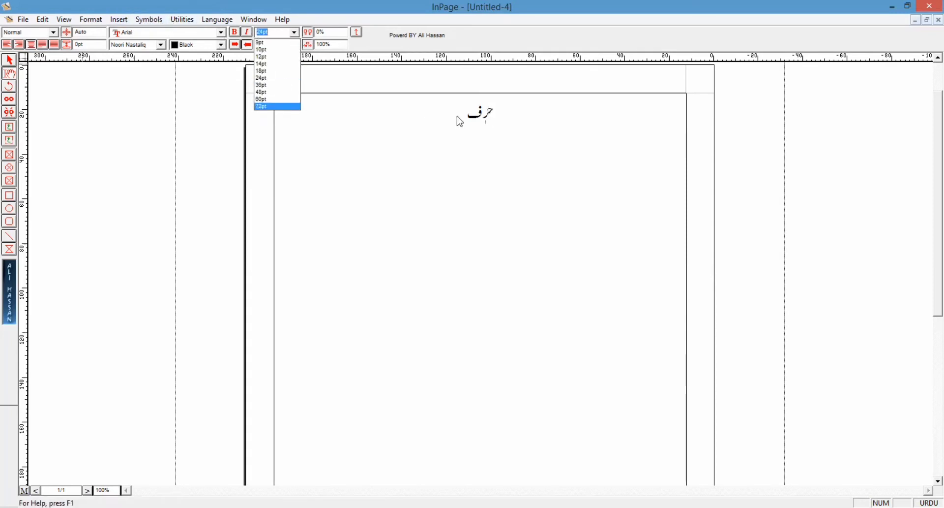
click(467, 118)
drag(465, 117, 537, 122)
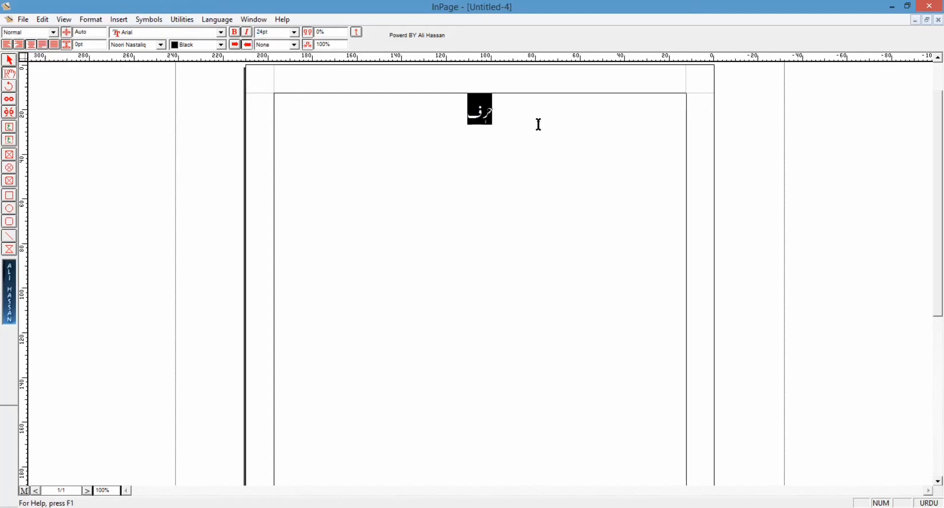
click(295, 34)
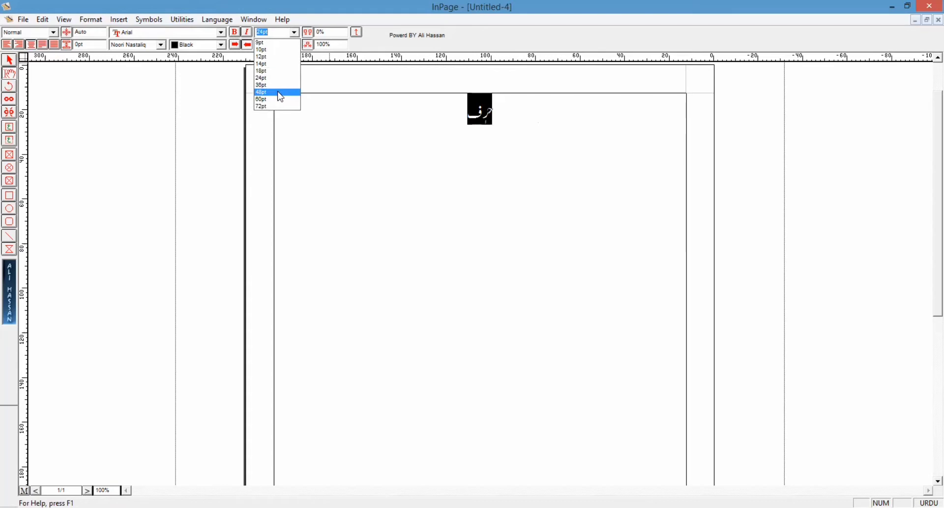
click(281, 93)
click(559, 154)
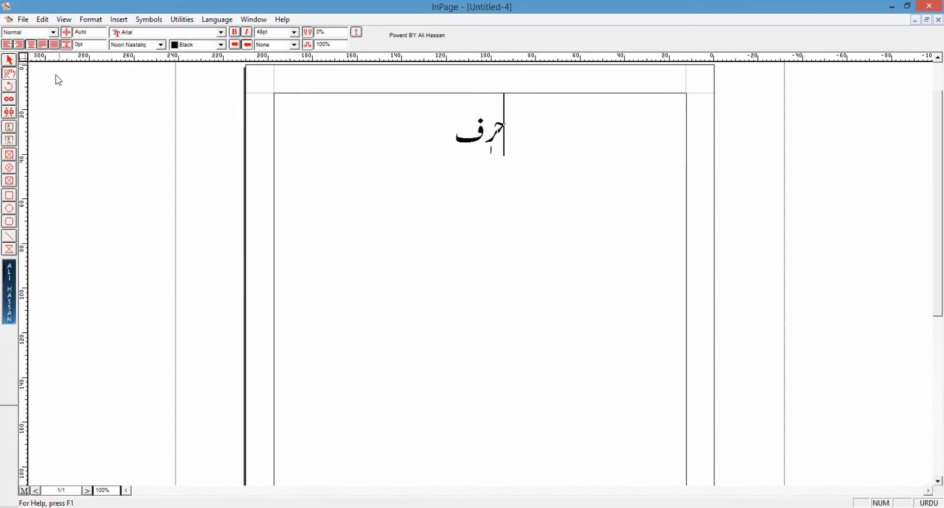
Step: Insert a table with 6 rows and 5 columns of automatic width at the heading line
click(89, 32)
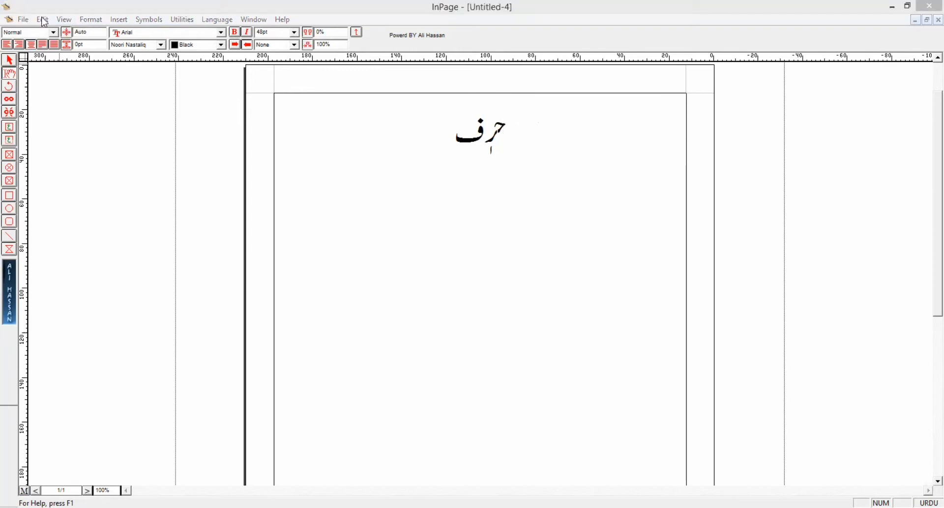
click(118, 20)
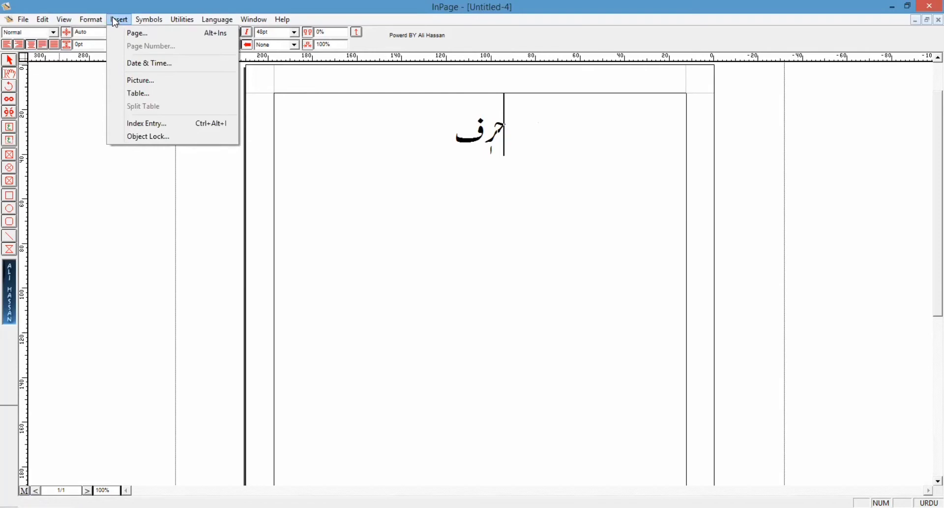
click(135, 93)
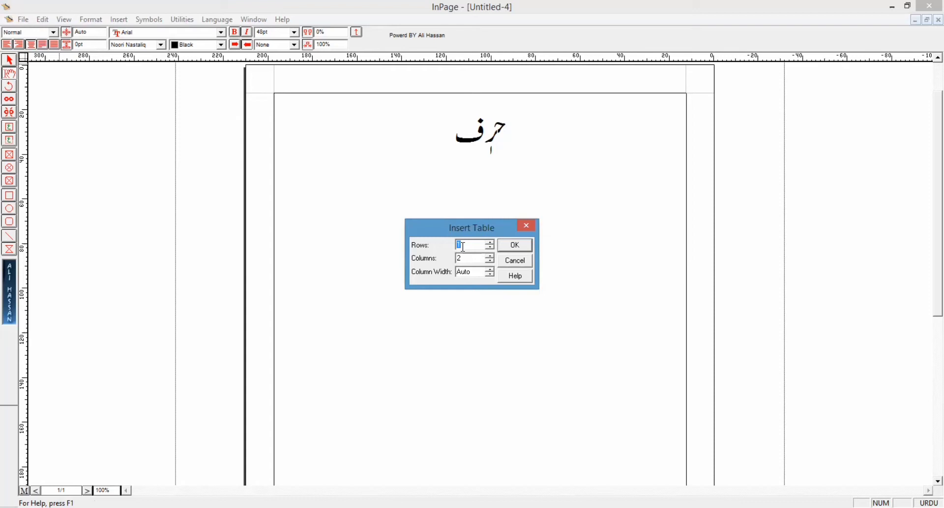
key(BackSpace)
text(6)
click(463, 257)
key(BackSpace)
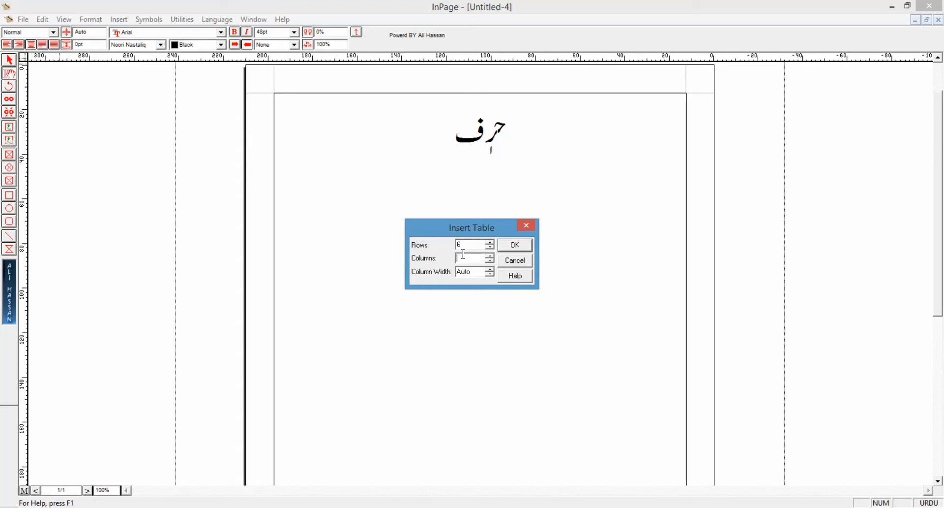
text(5)
click(511, 245)
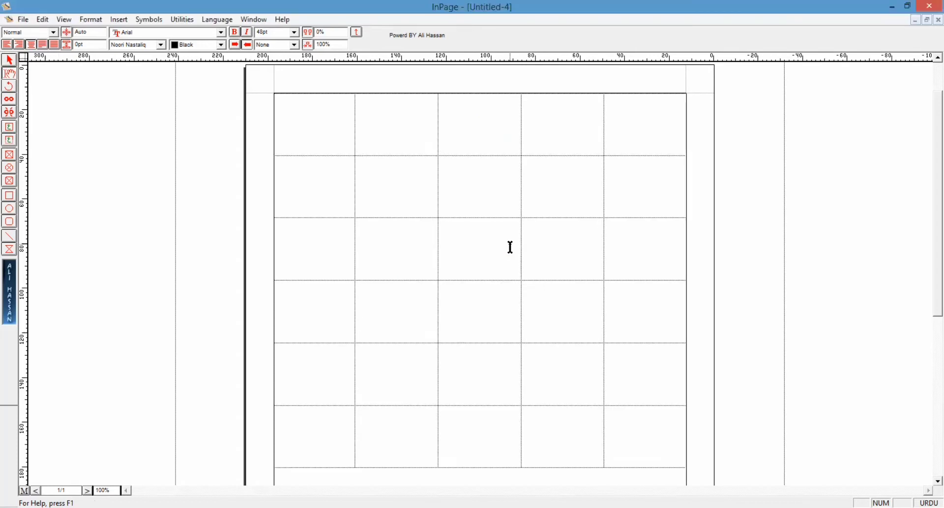
click(647, 126)
drag(646, 126, 296, 448)
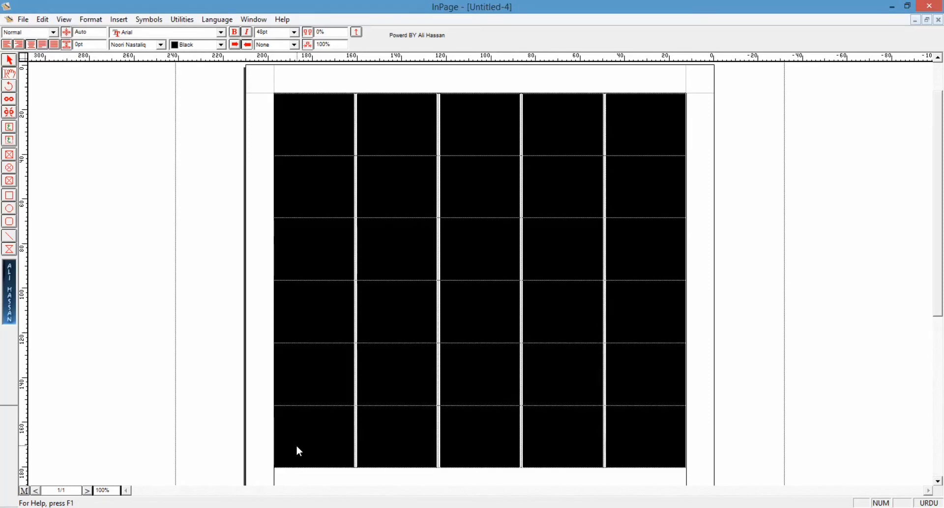
click(298, 448)
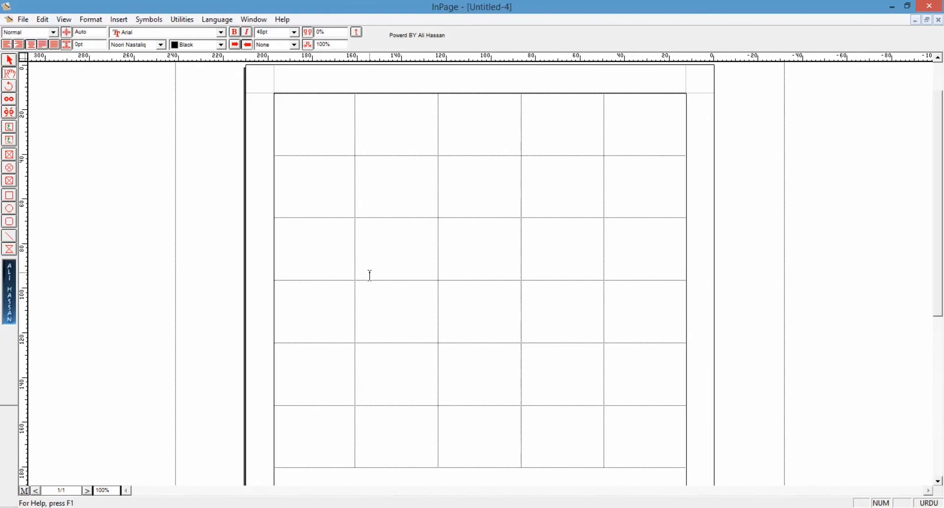
click(295, 131)
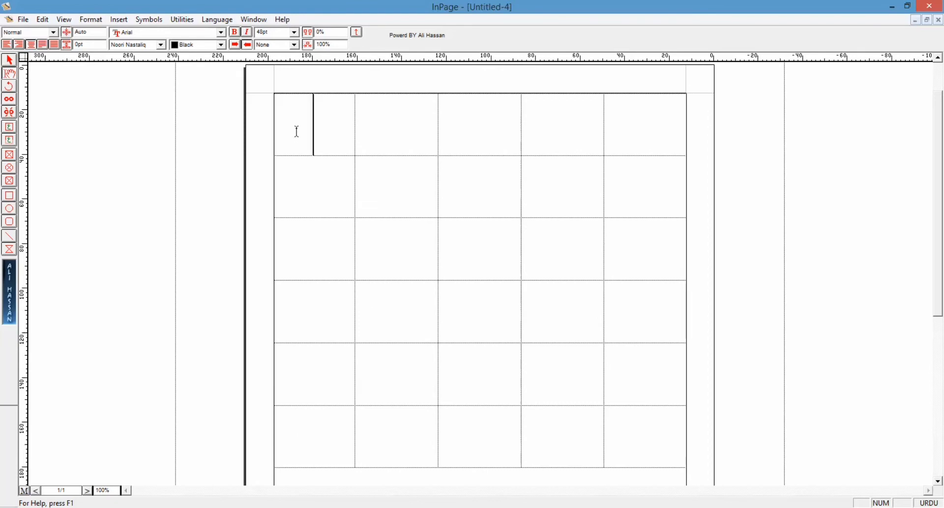
Step: Enter the letters ا and ب in the first two cells of the table's first row, starting from the right
click(629, 120)
text(ا)
key(Tab)
text(و)
key(BackSpace)
key(Caps_Lock)
text(ض)
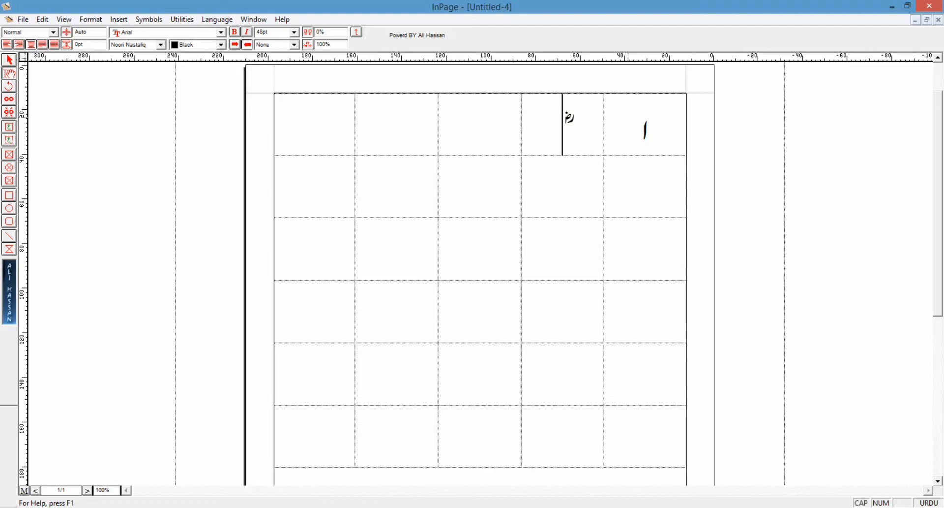
key(BackSpace)
text(ؓ)
key(Caps_Lock)
text(ب)
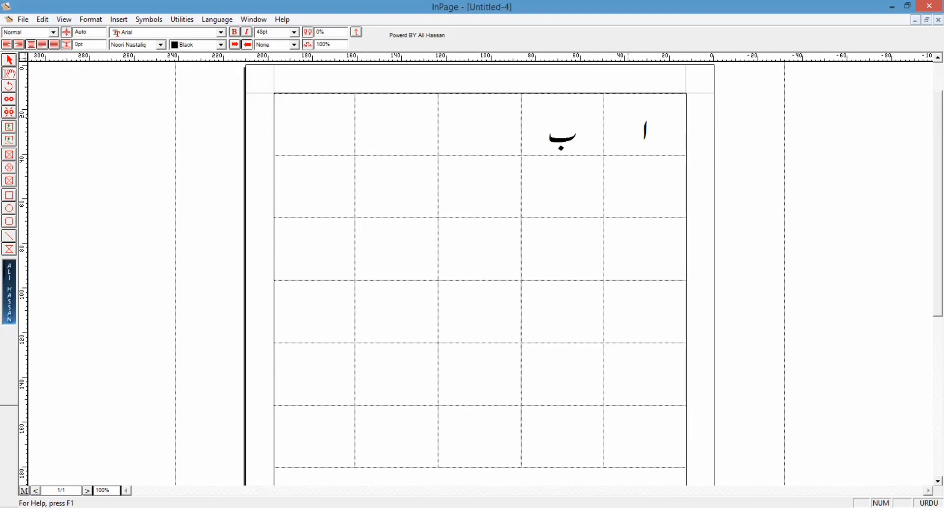
Step: Complete the first table row with the letters ت, س and ف in its remaining three cells
key(Tab)
text(ت)
key(Tab)
text(س)
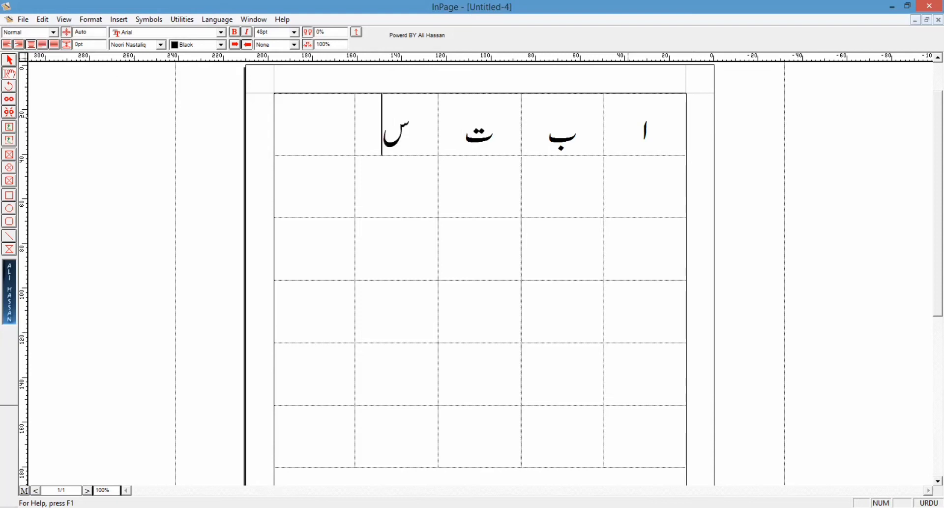
key(BackSpace)
key(Caps_Lock)
text(ص)
key(BackSpace)
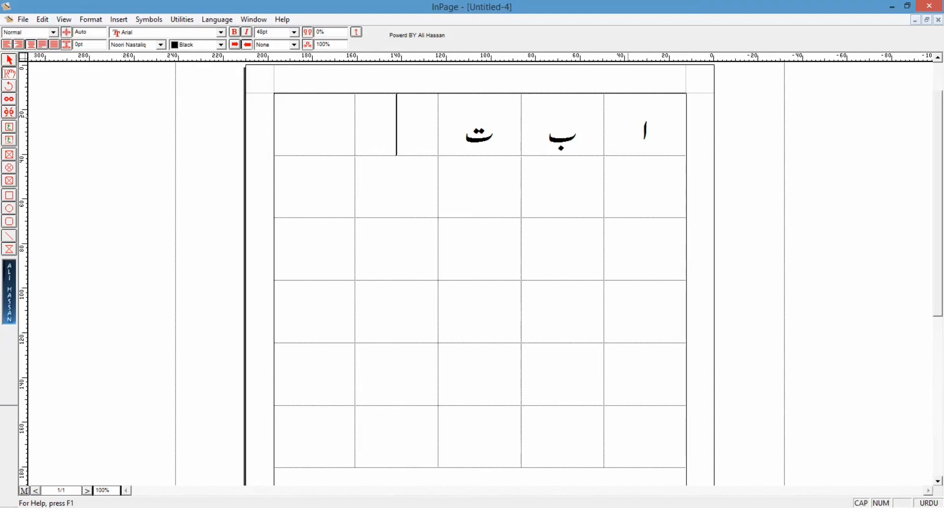
text(ص)
key(BackSpace)
key(Caps_Lock)
text(س)
text(س)
key(BackSpace)
text(ف)
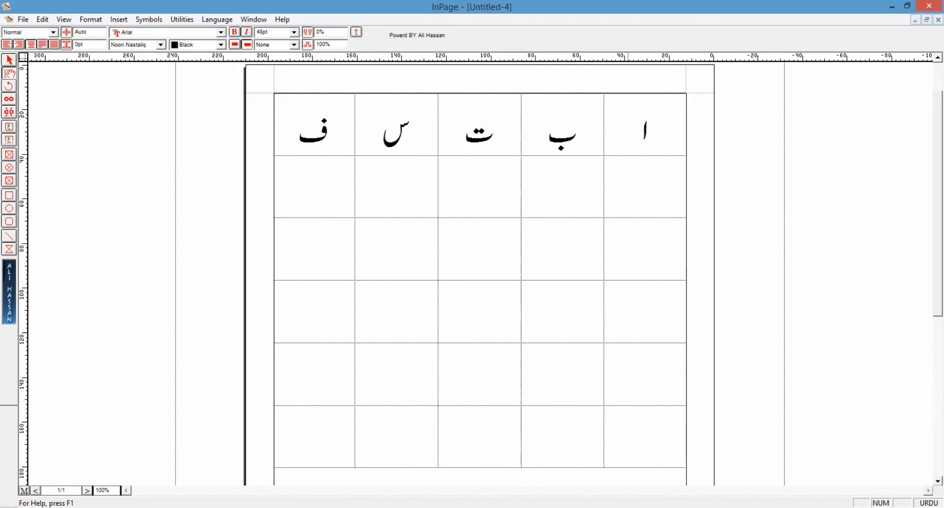
Step: Fill the second table row from the right with the letters ب, د, ی, ر and س
click(638, 194)
text(ب)
key(Tab)
text(د)
key(Tab)
text(ی)
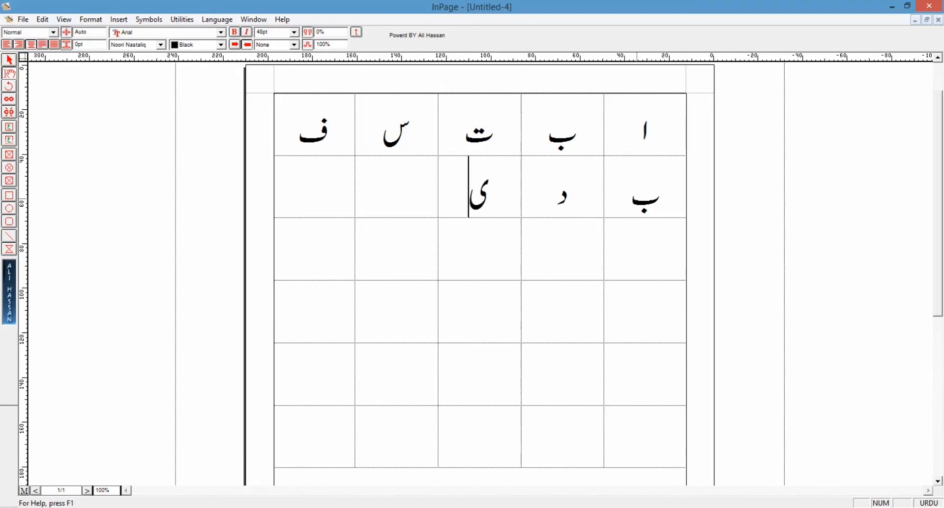
key(Tab)
text(رف)
key(Tab)
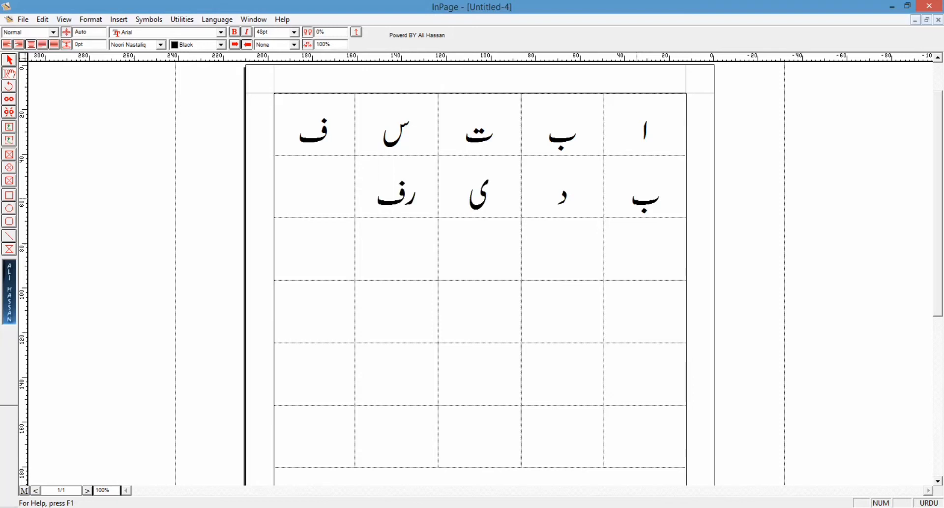
text(س)
click(372, 196)
key(BackSpace)
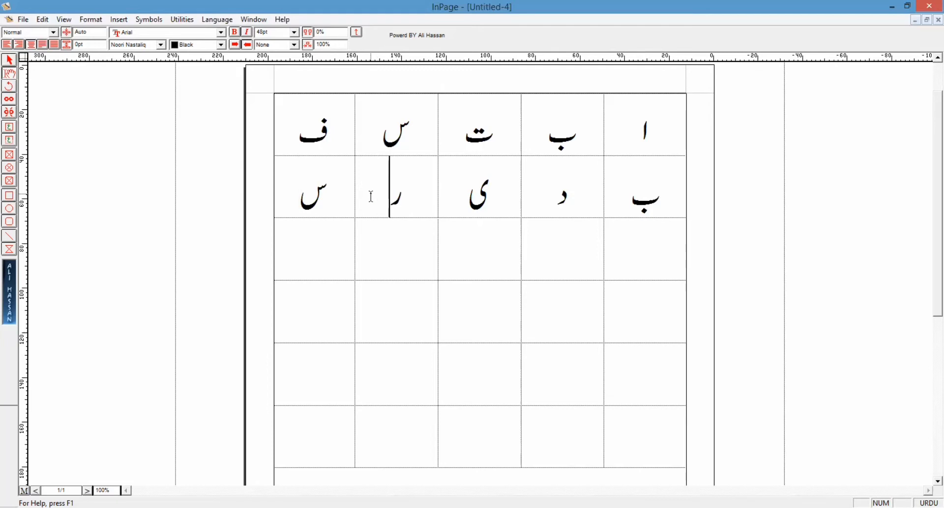
Step: Fill the third table row from the right with the letters ی, ہ, پ, چ and ش
click(643, 248)
text(ی)
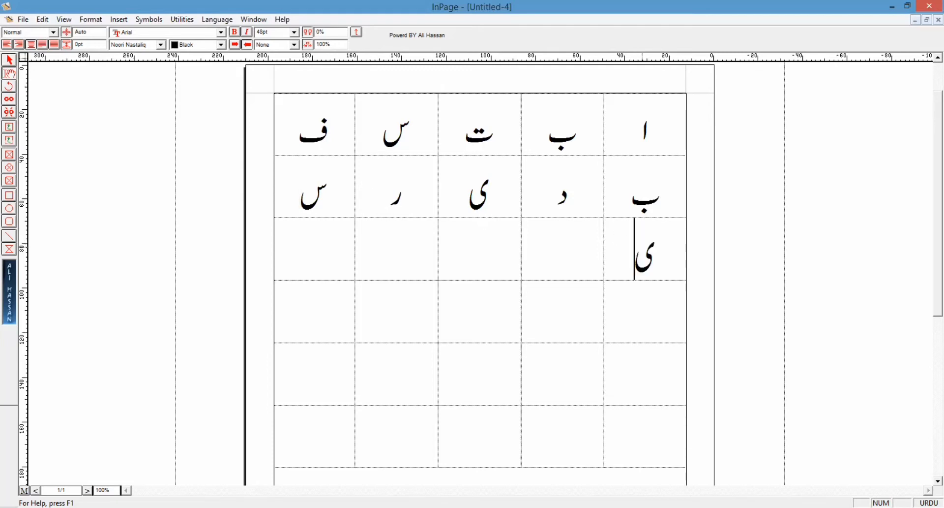
key(Tab)
text(ہ)
key(Tab)
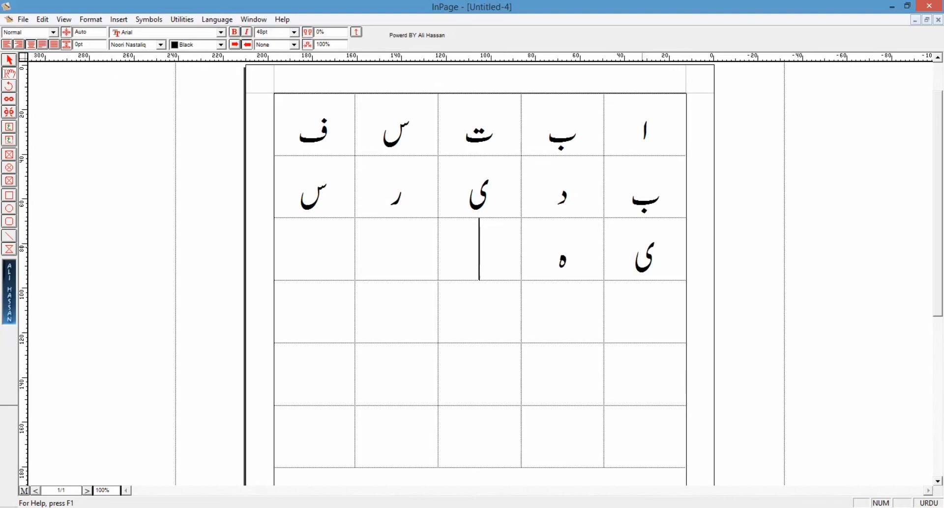
text(پ)
key(Tab)
text(چ)
key(Tab)
text(ش)
Step: Enter the letters ط, ن and م in the first three cells of the fourth table row, starting from the right
key(Tab)
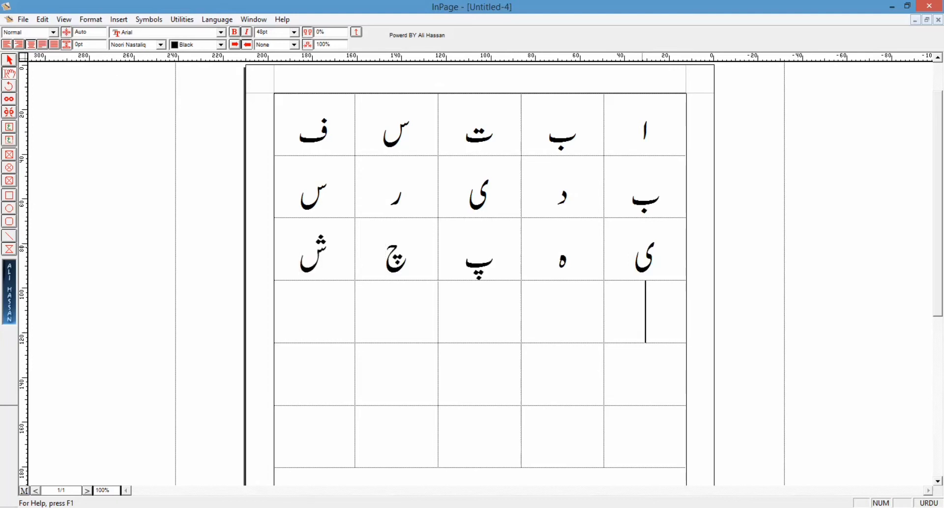
text(ط)
key(Tab)
text(ن)
key(Tab)
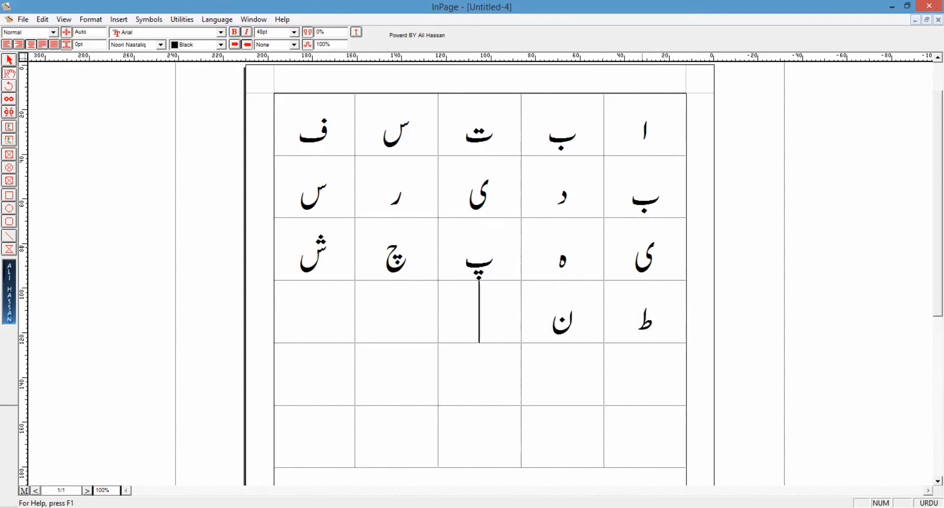
text(م)
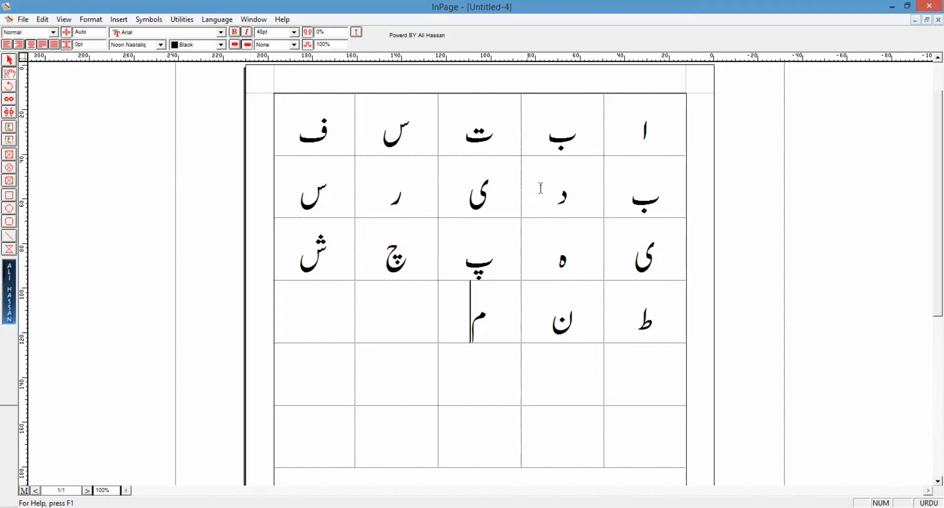
Step: Select the table's first four rows and review their Table Format and Table Layout options
click(675, 119)
drag(668, 125, 290, 302)
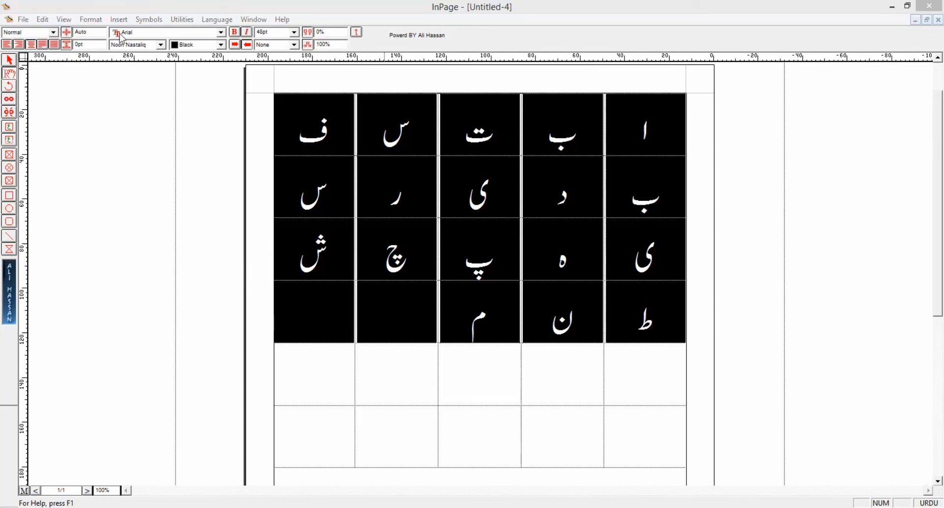
click(92, 19)
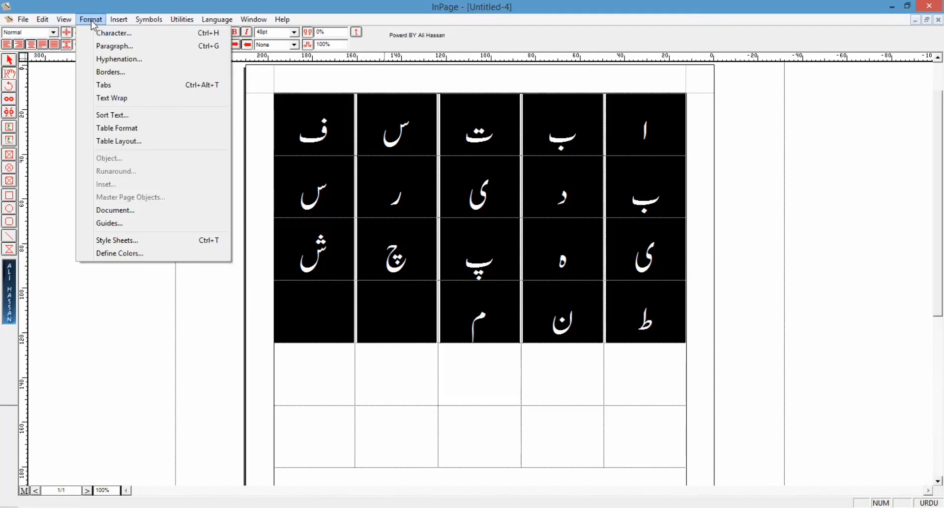
click(141, 129)
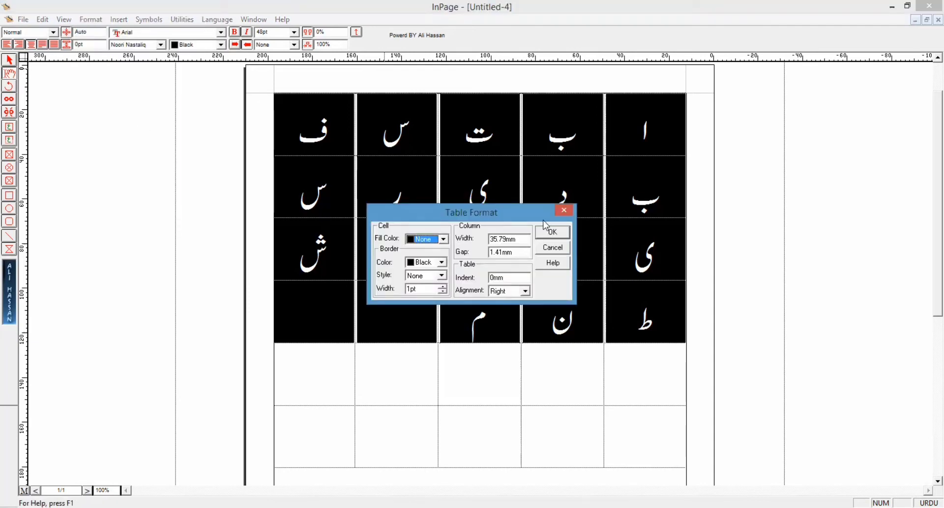
click(549, 232)
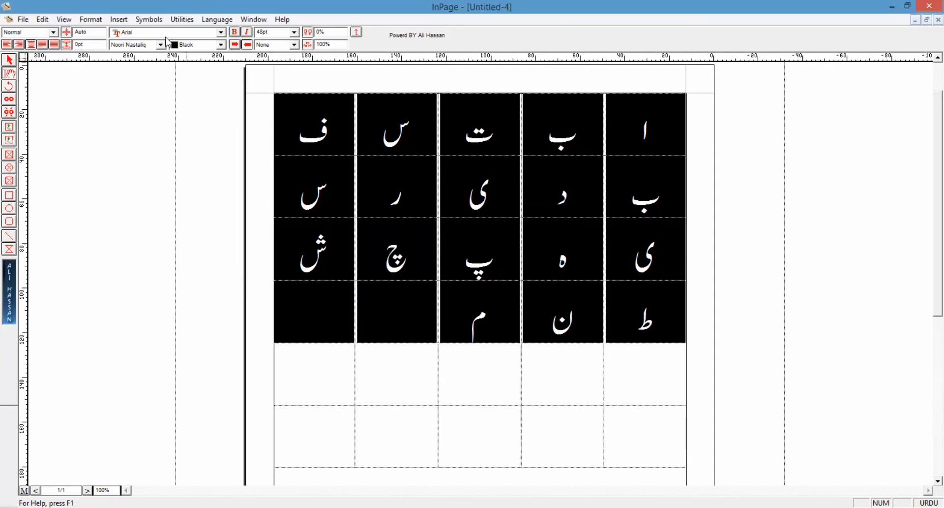
click(91, 19)
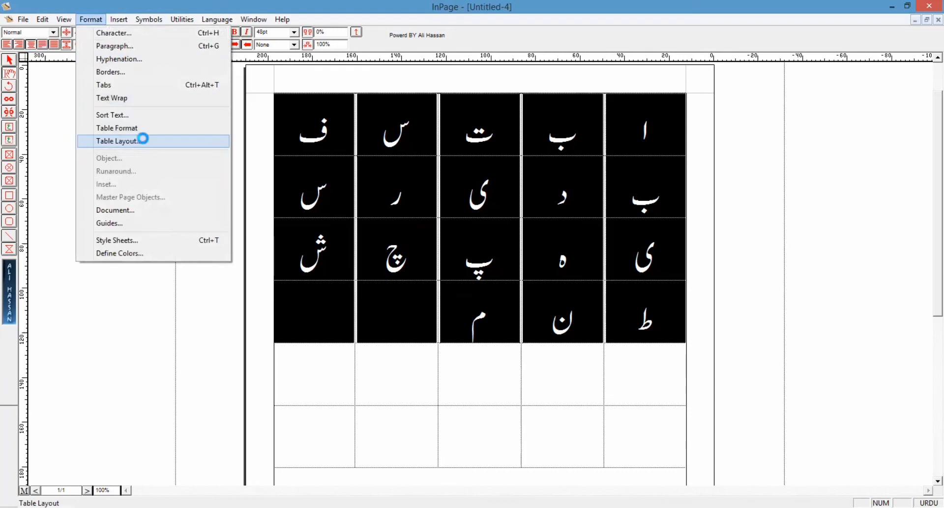
click(135, 141)
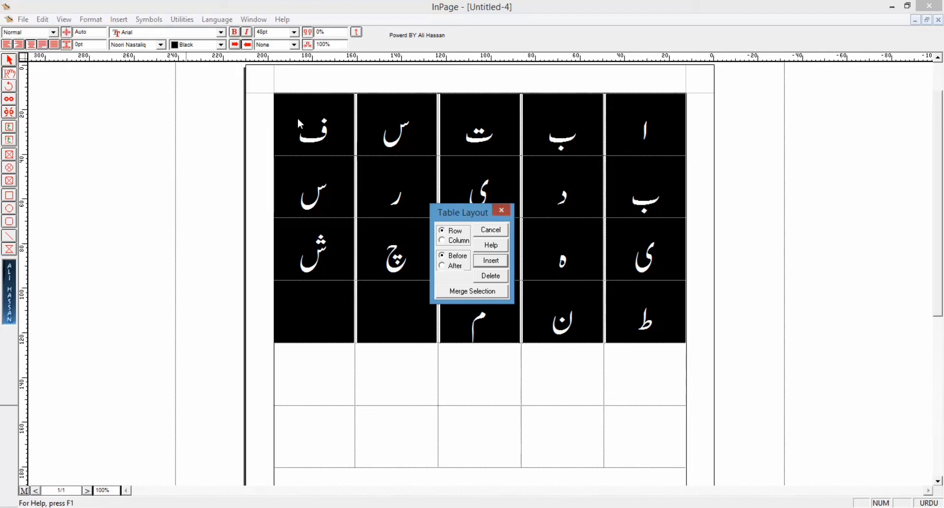
click(500, 215)
Step: Give the cells of the selected four rows a black border in the solid line style
click(89, 20)
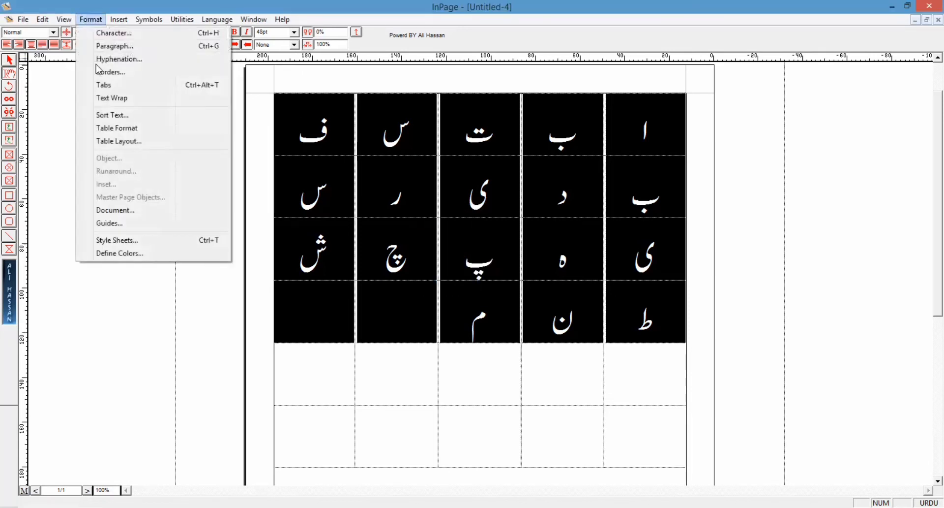
click(118, 129)
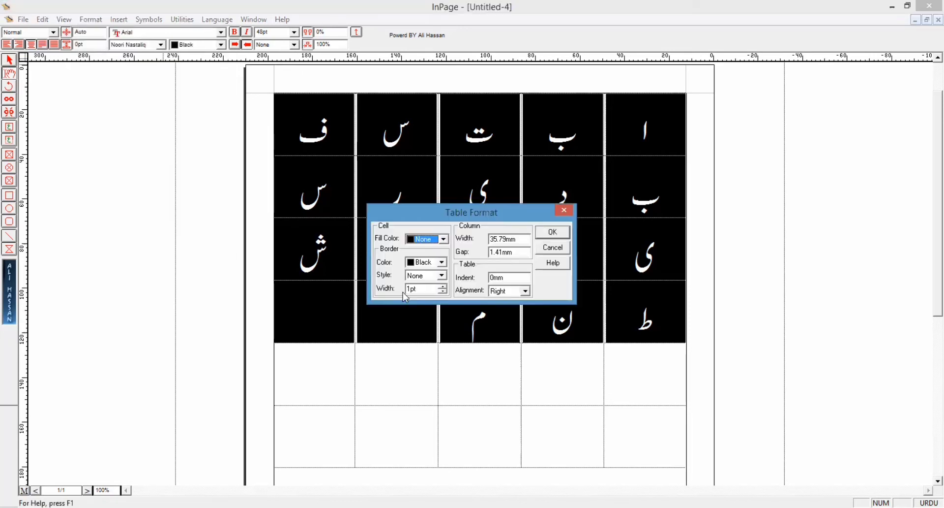
click(442, 262)
click(441, 264)
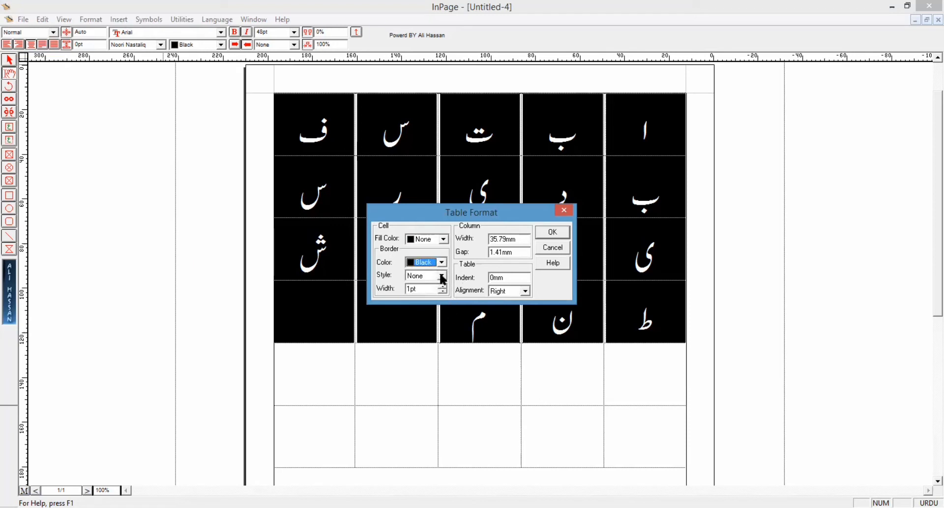
click(441, 274)
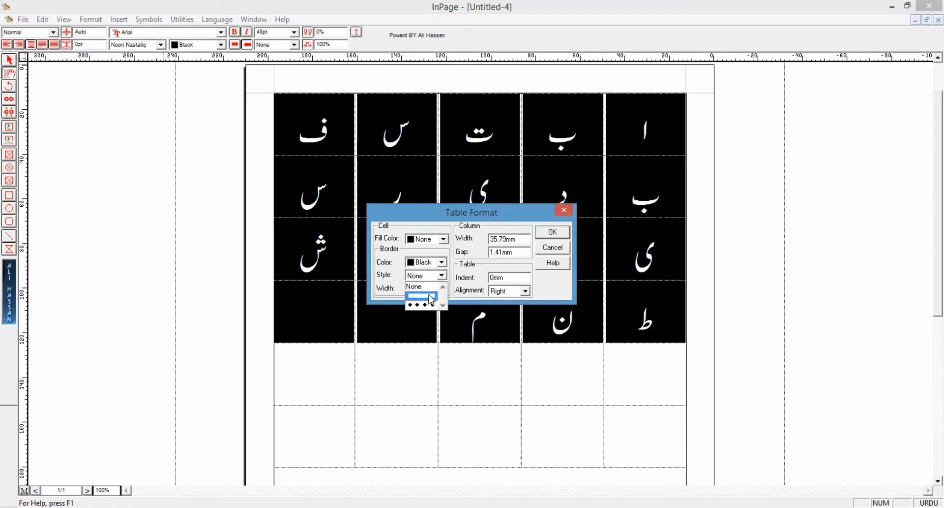
click(431, 296)
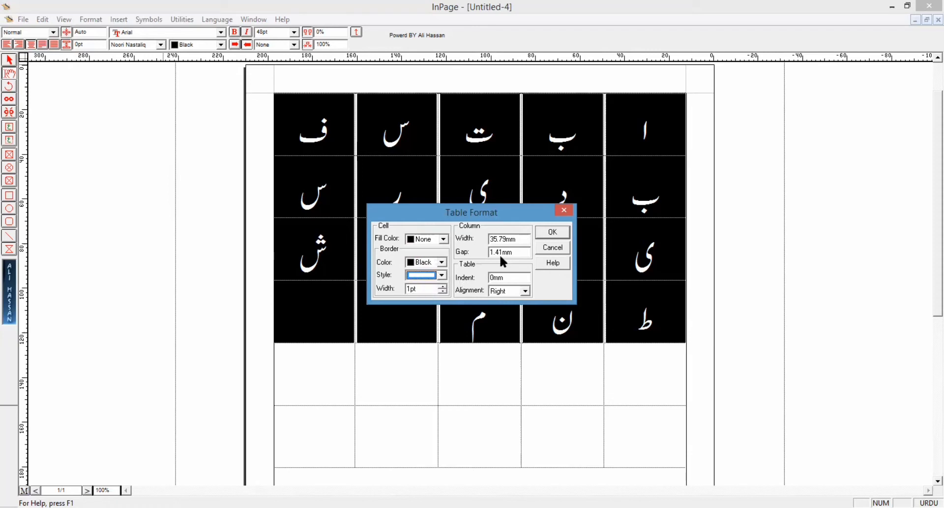
click(553, 232)
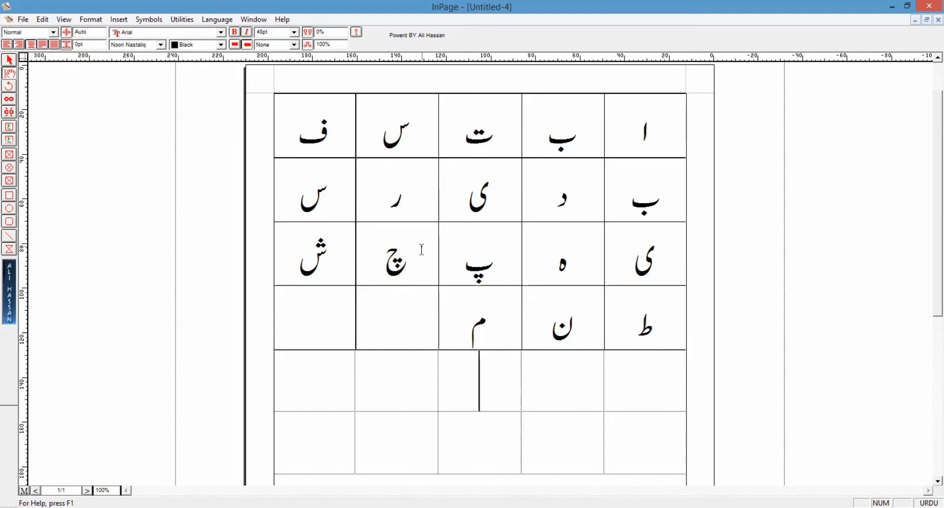
Step: Select the table's first four rows and delete them through the table layout settings
click(679, 134)
drag(679, 134, 421, 235)
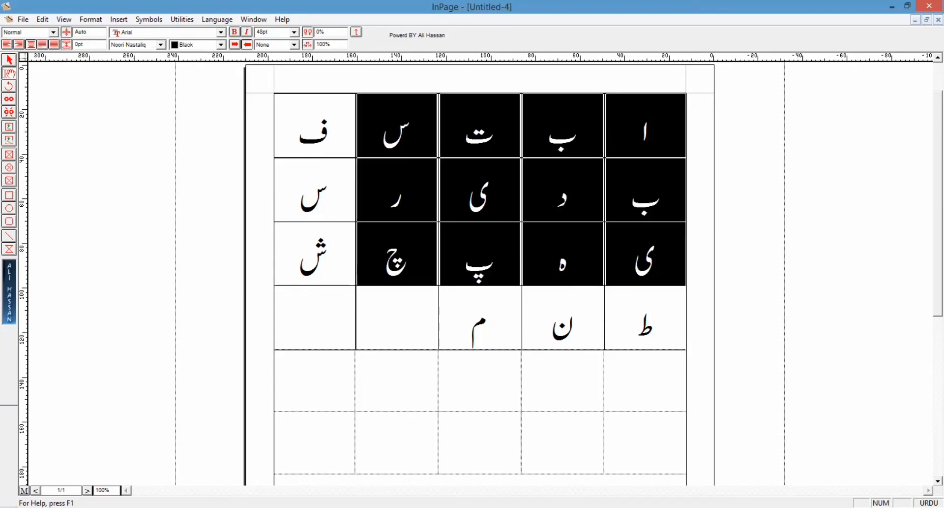
drag(324, 287, 301, 306)
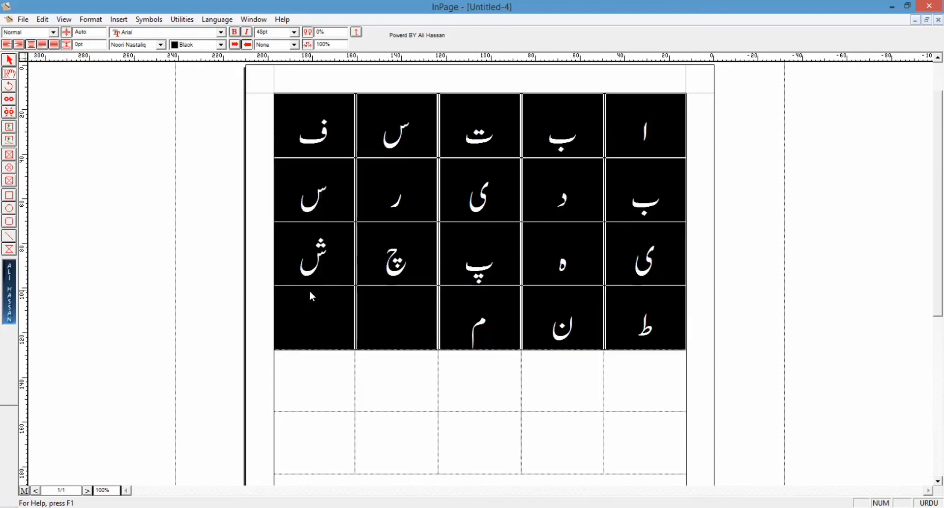
click(91, 19)
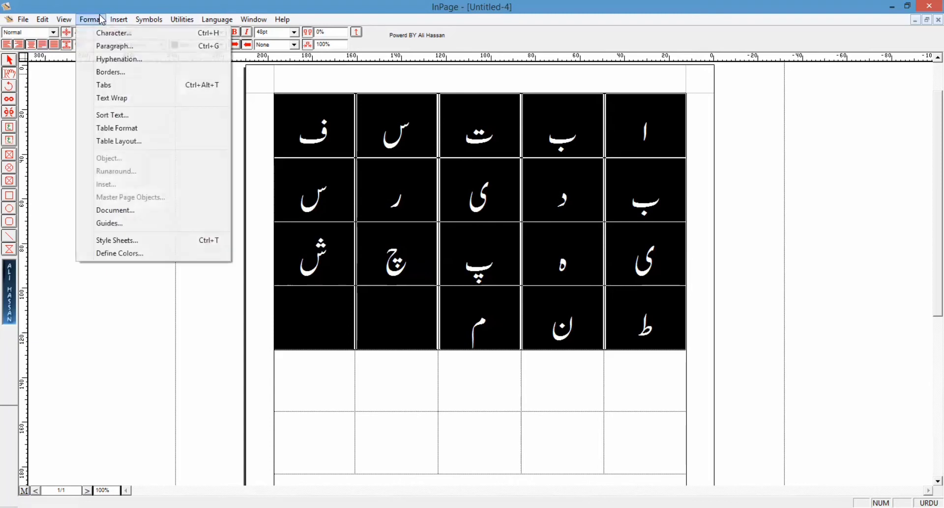
click(132, 142)
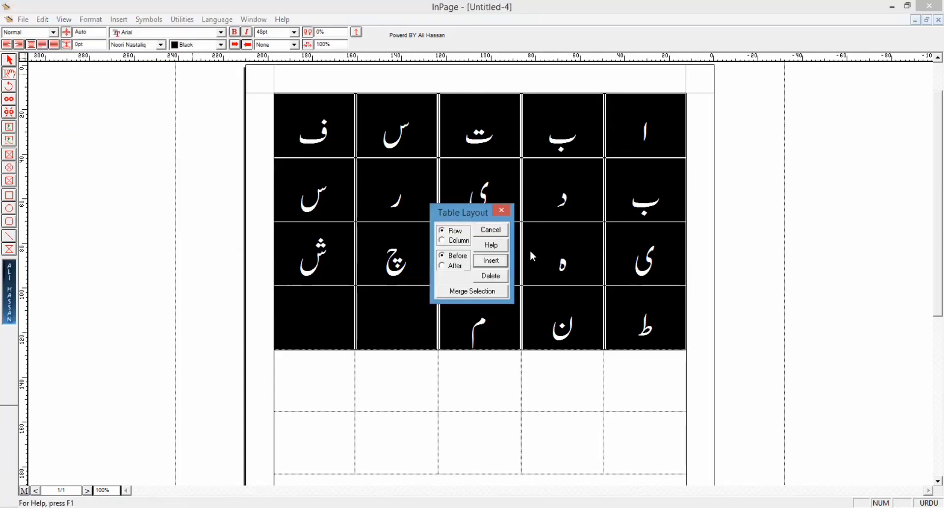
click(490, 277)
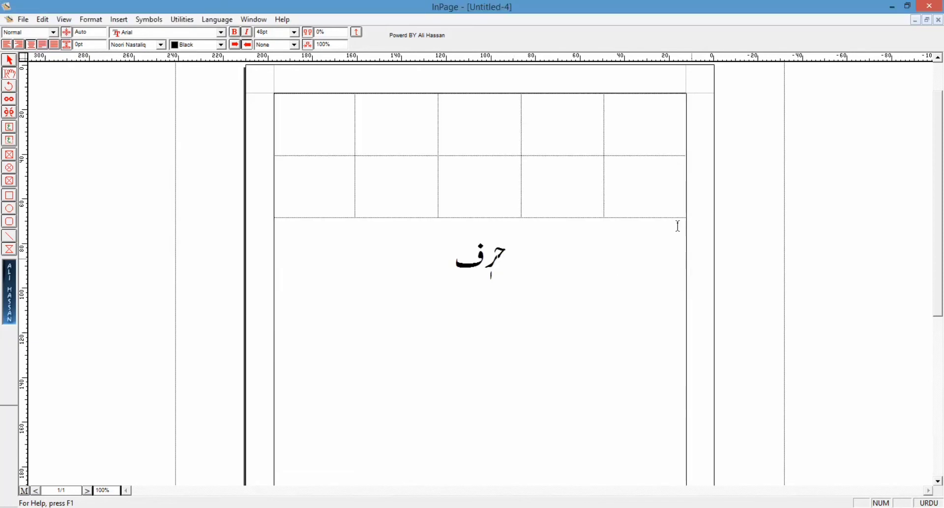
Step: Cut the word حرٖف from the line below the table
scroll(925, 142, up, 2)
click(506, 304)
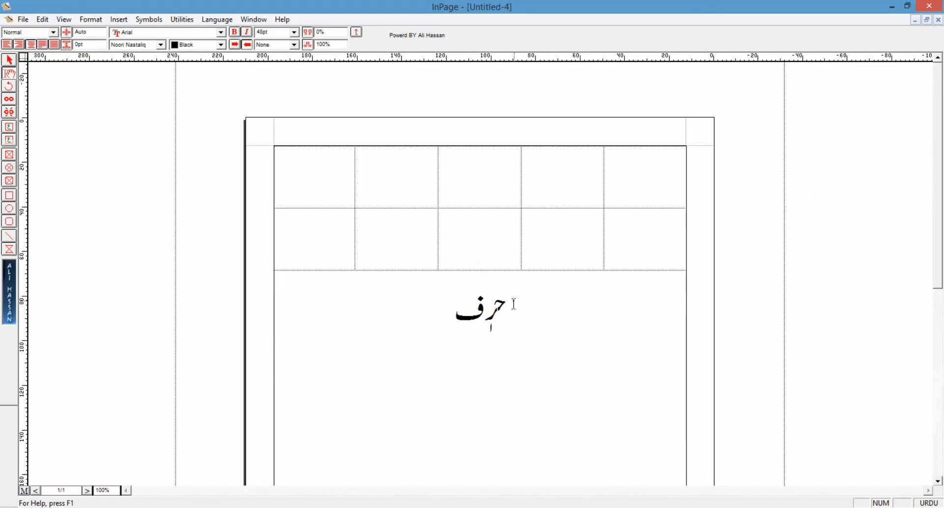
drag(506, 305, 447, 312)
right_click(449, 315)
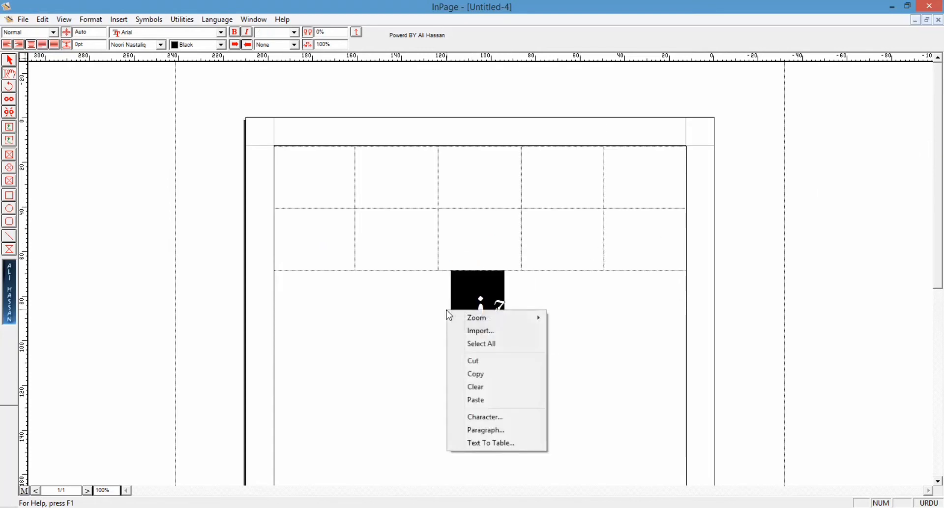
click(474, 362)
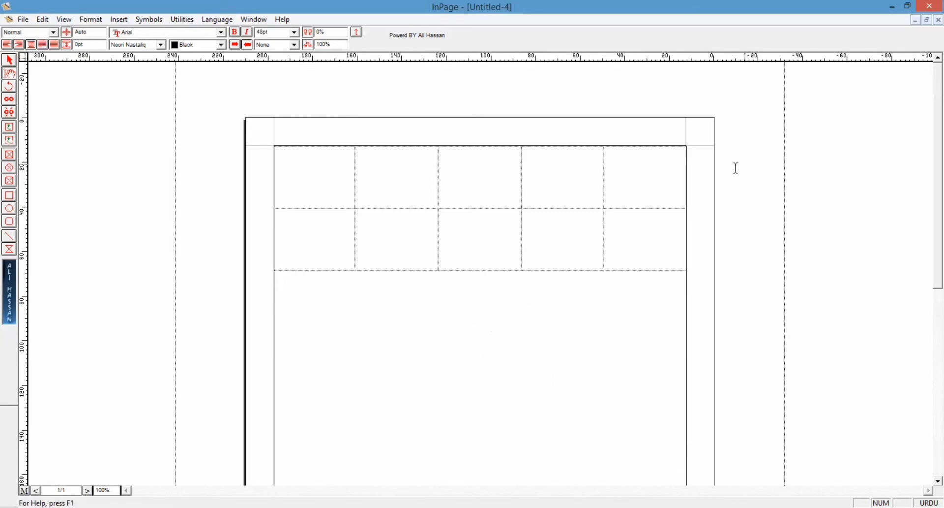
Step: Enter ا and ب in the first two cells of the remaining table's first row, starting from the right
drag(680, 149, 333, 242)
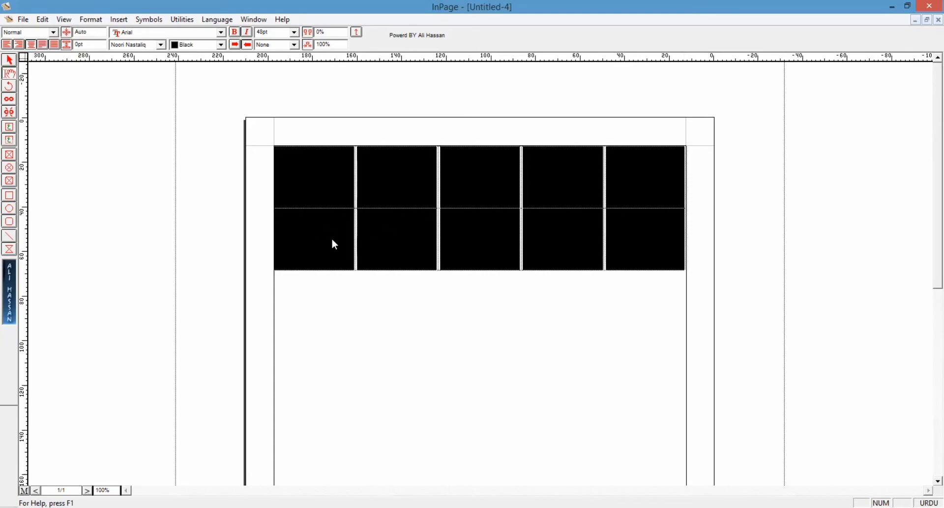
click(333, 242)
click(636, 194)
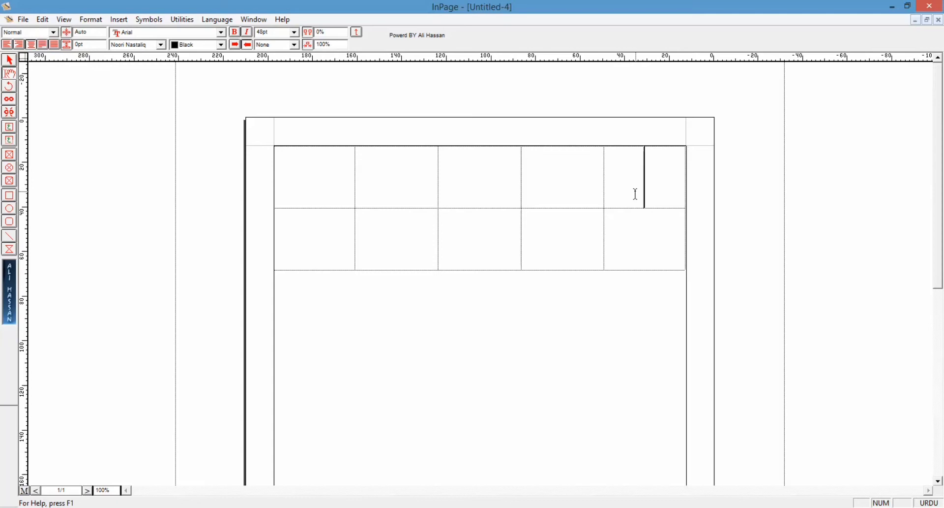
text(اب)
key(BackSpace)
key(Tab)
text(ب)
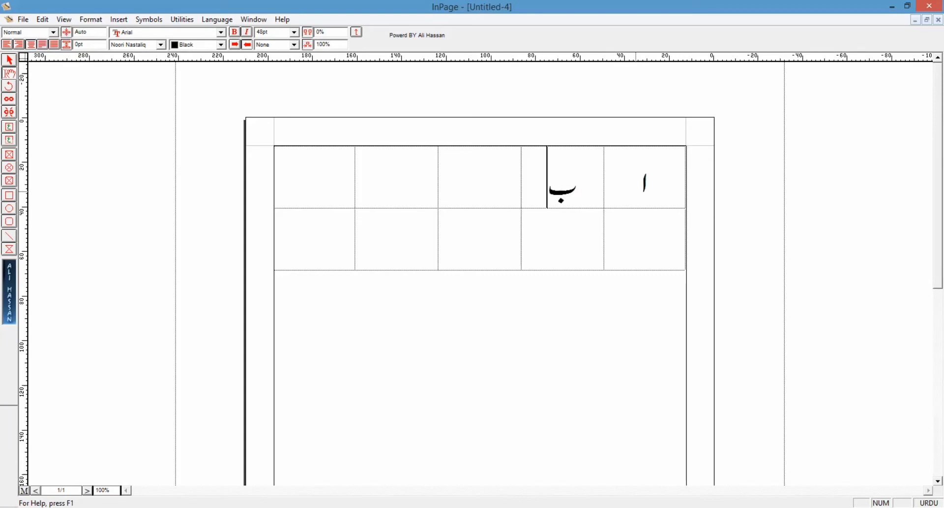
Step: Complete the first table row with the letters ت, د and گ in its remaining three cells
key(Tab)
text(ت)
key(Tab)
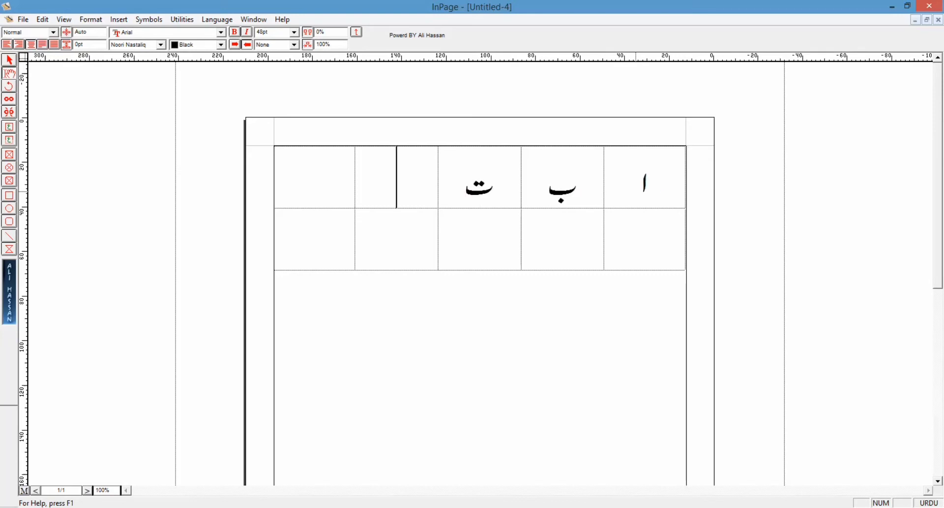
text(د)
key(Tab)
text(گ)
key(Tab)
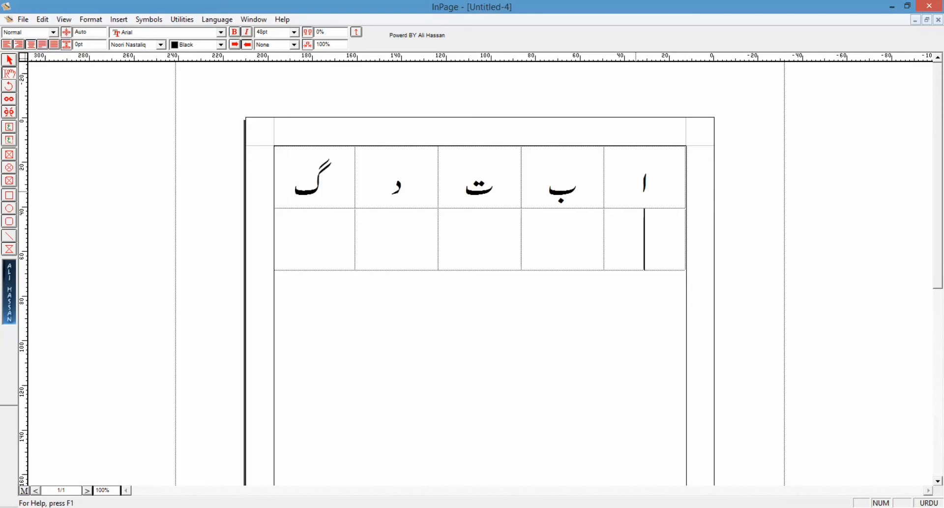
Step: Fill the second table row from the right with the letters ج, ک, گ, ج and ش
text(ج)
key(Tab)
text(ک)
key(Tab)
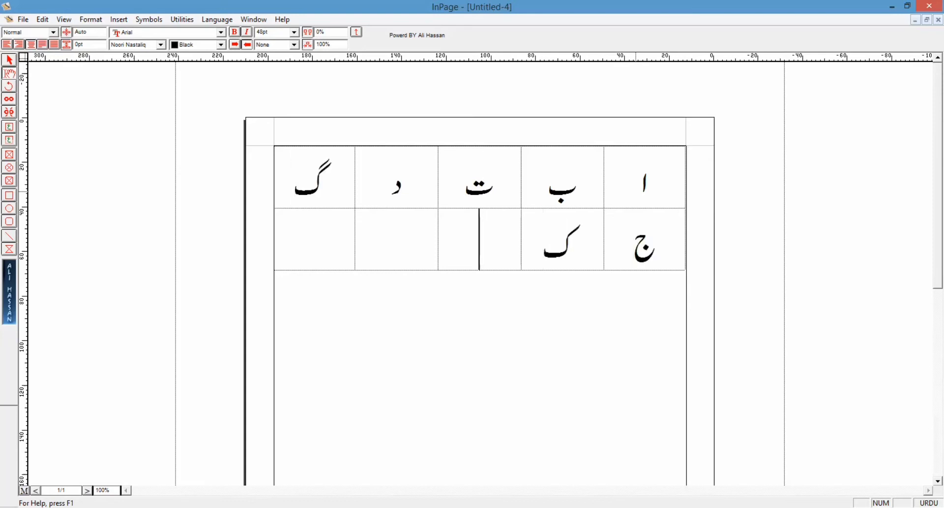
text(گ)
key(Tab)
text(ج)
key(Tab)
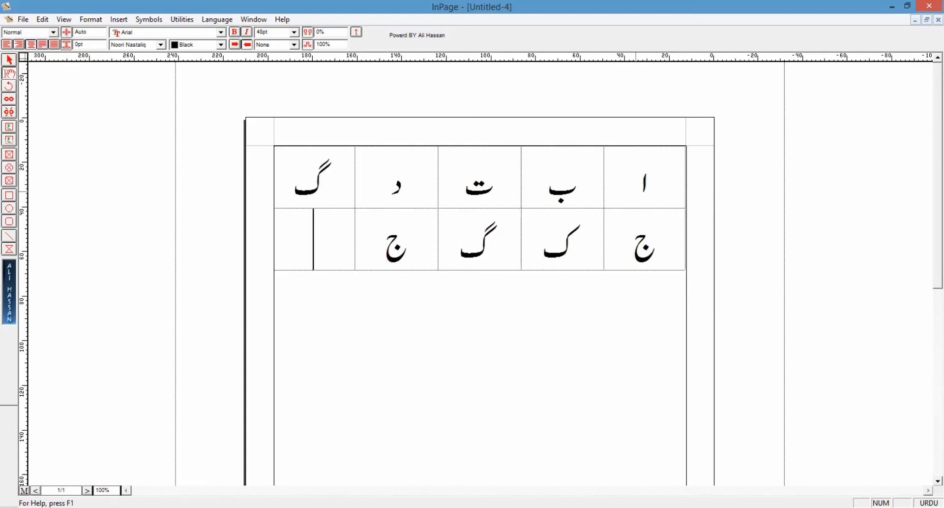
text(ش)
Step: Write the word حرف at 36 pt on the line below the table
click(457, 311)
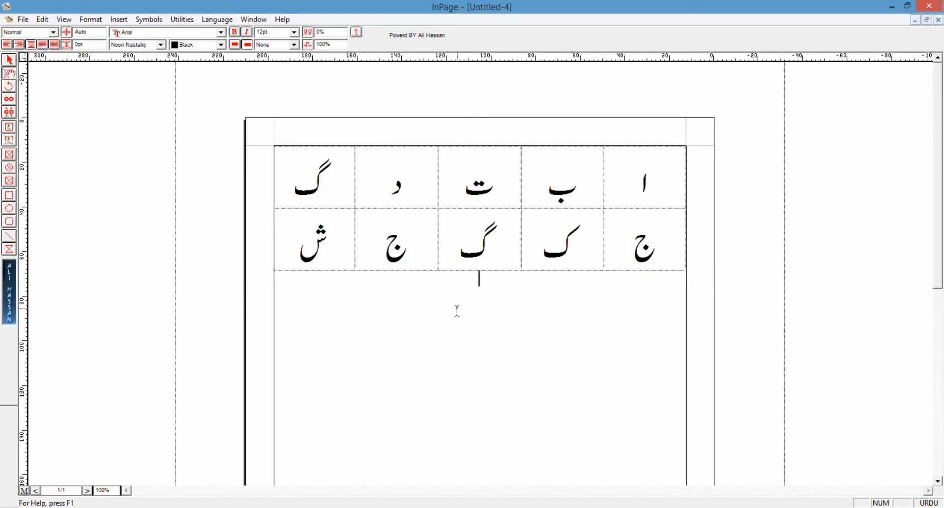
key(Caps_Lock)
text(خ)
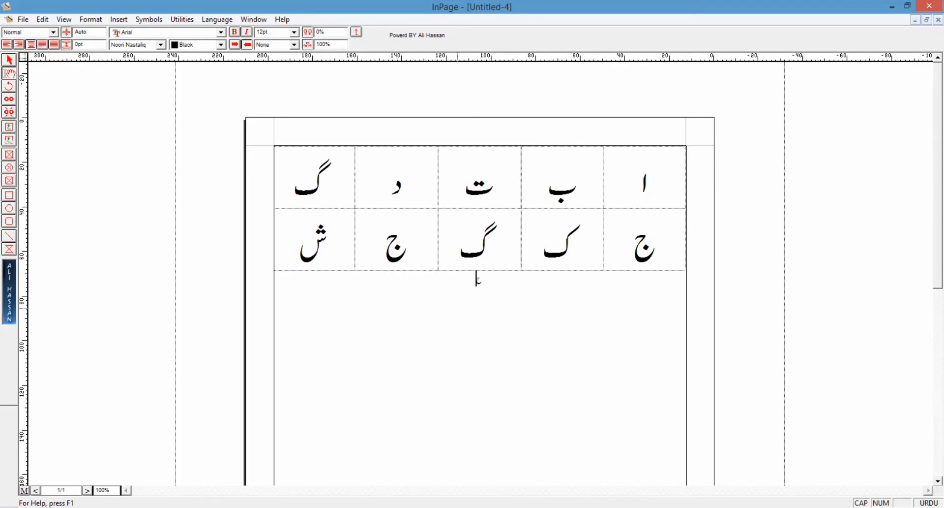
key(Caps_Lock)
text(رو)
key(Caps_Lock)
key(BackSpace)
key(Caps_Lock)
text(ہ)
key(Caps_Lock)
key(BackSpace)
key(Caps_Lock)
text(حروف)
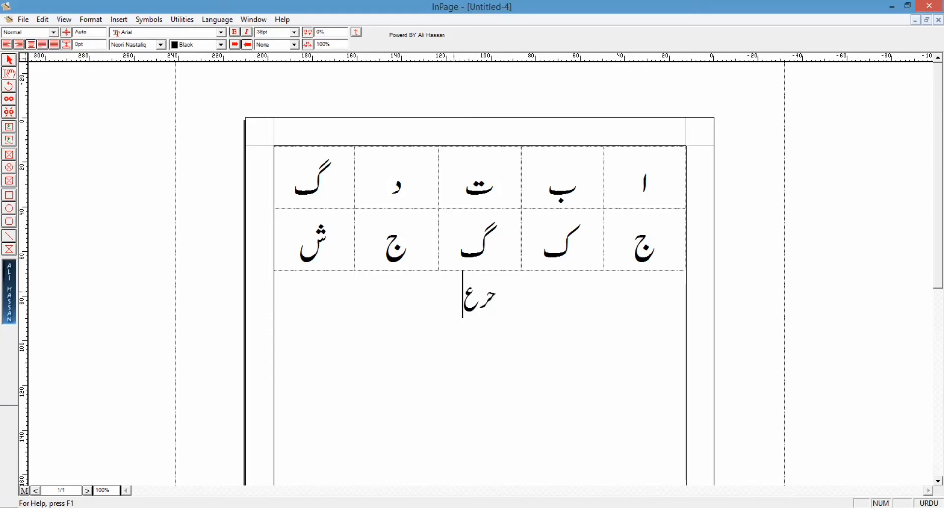
key(Caps_Lock)
text(ٖ)
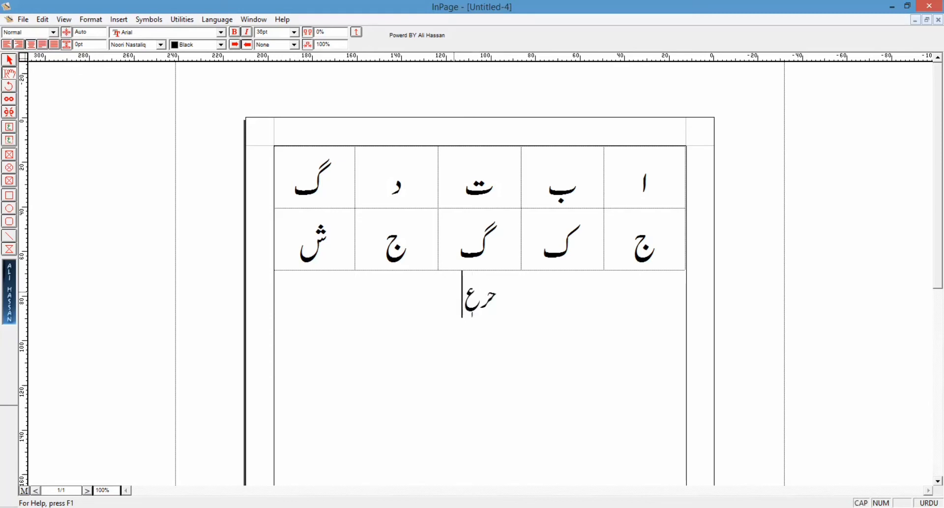
key(BackSpace)
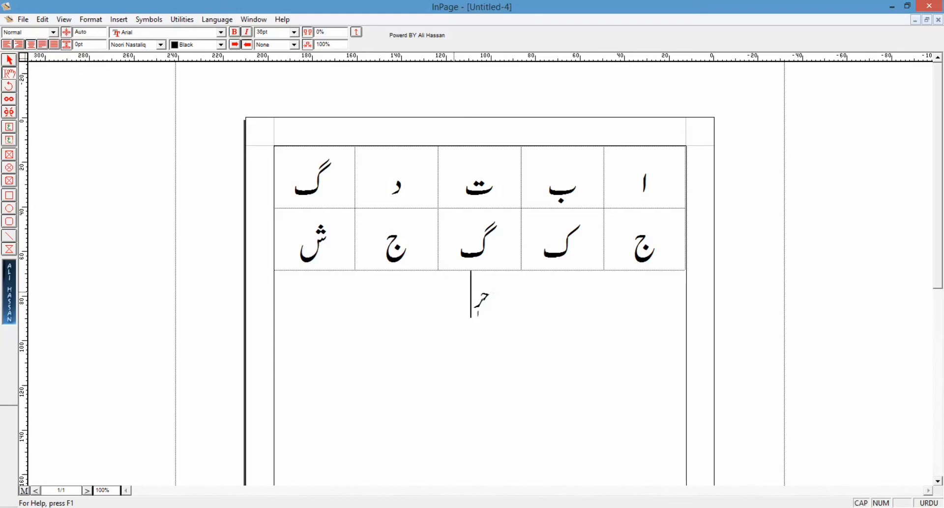
key(Caps_Lock)
text(ف)
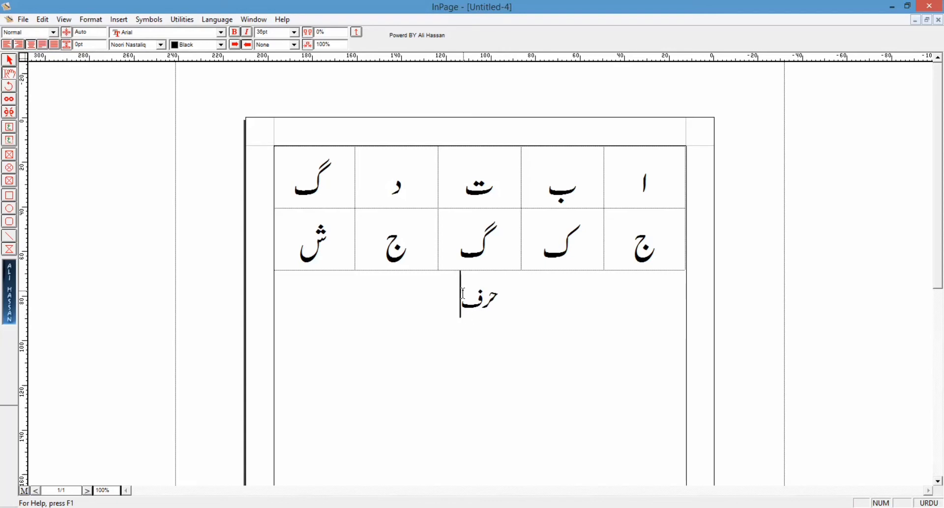
drag(463, 294, 505, 298)
click(508, 297)
Step: Format the letters in the table's first row in the Aasaar Bold font with red text
drag(674, 183, 298, 199)
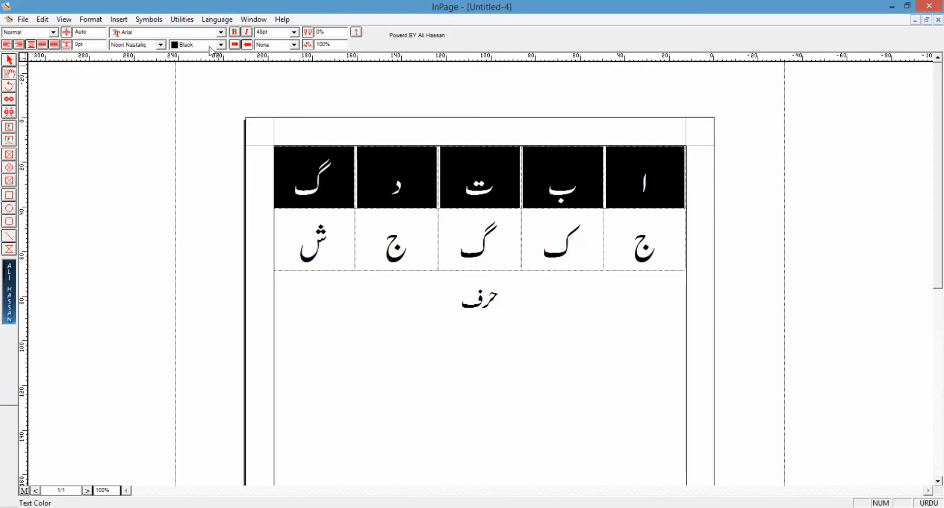
click(162, 45)
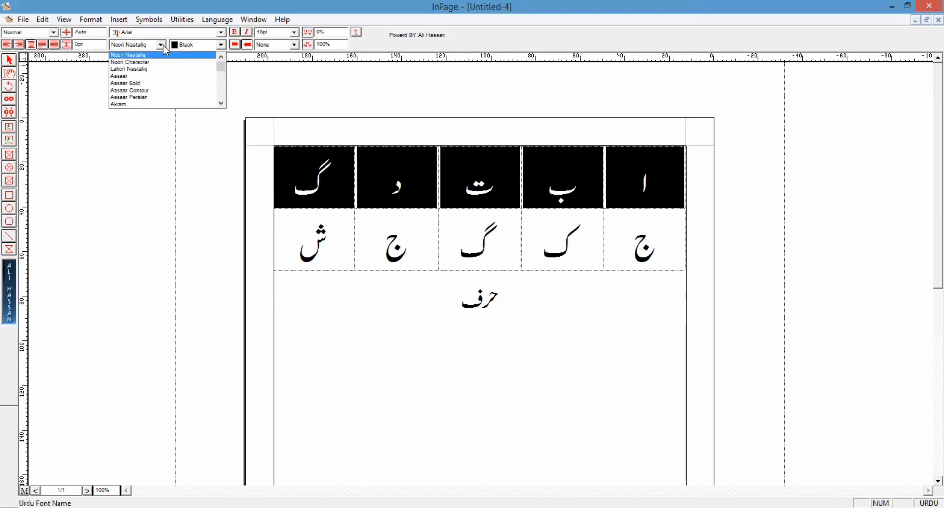
click(166, 84)
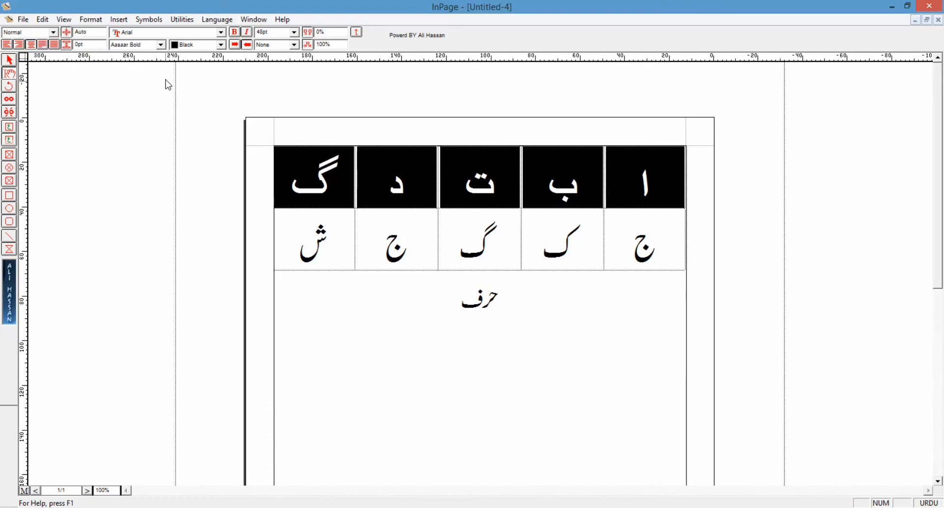
click(220, 46)
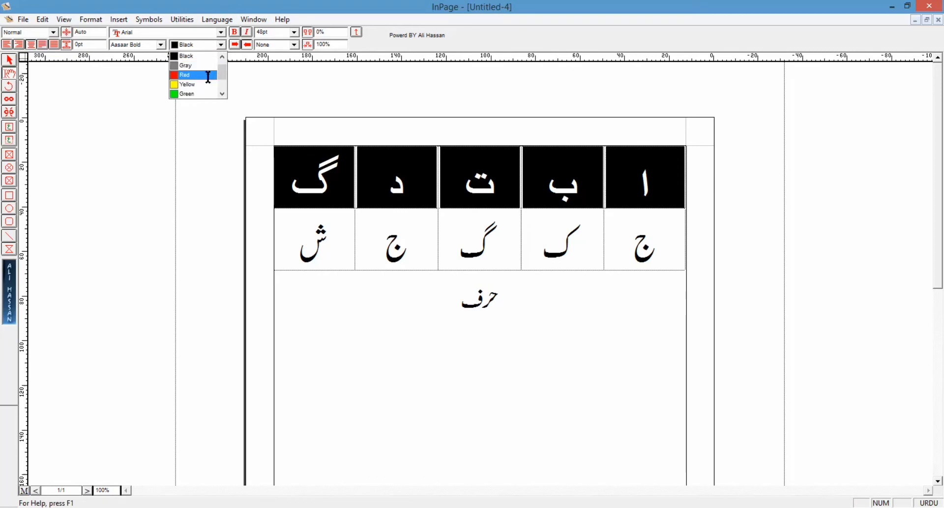
click(210, 77)
click(309, 220)
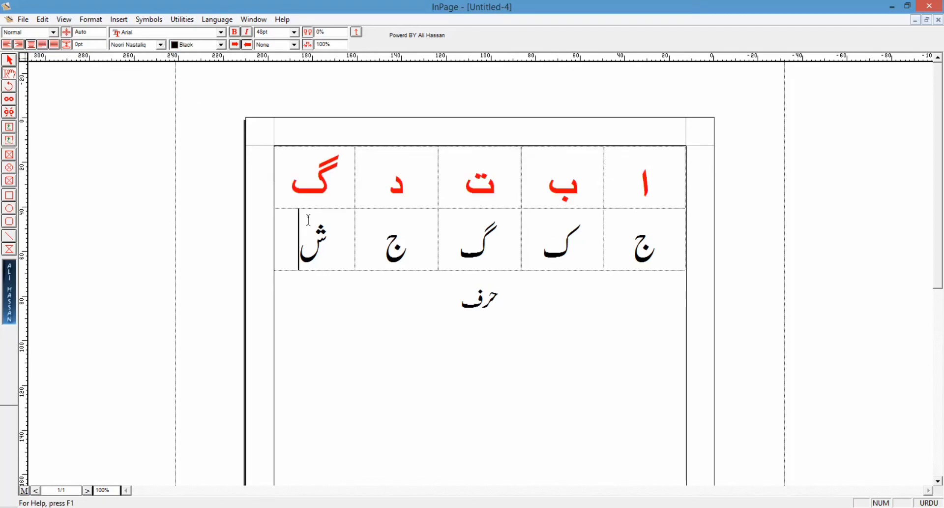
Step: Colour the letters in the table's second row blue
click(657, 235)
drag(659, 237, 305, 236)
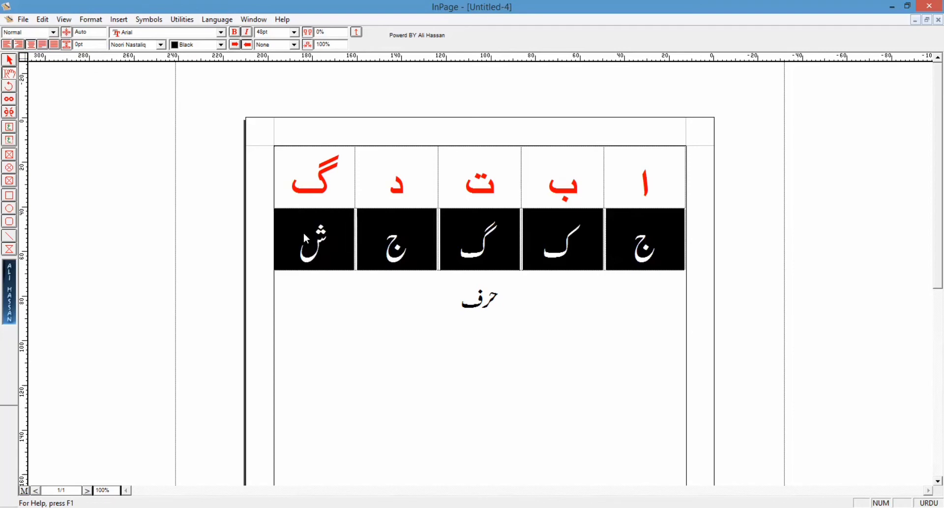
click(222, 45)
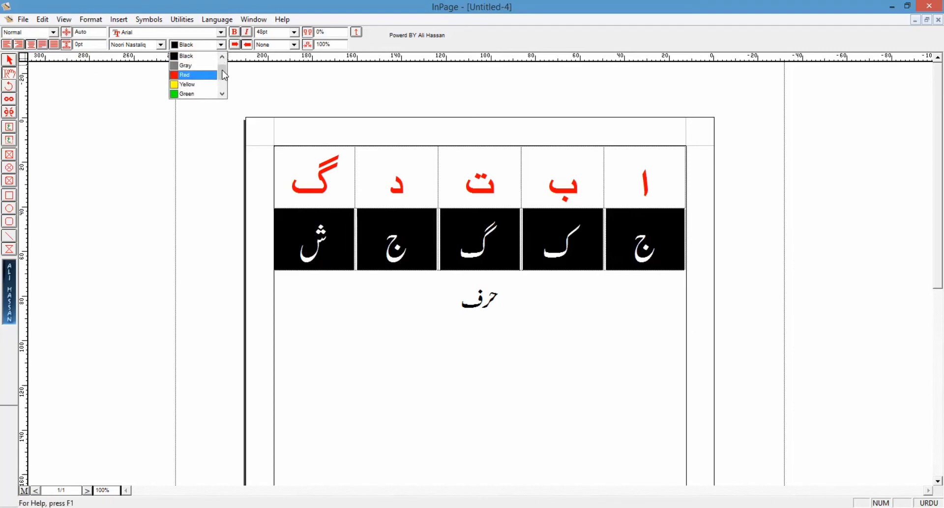
drag(222, 70, 225, 76)
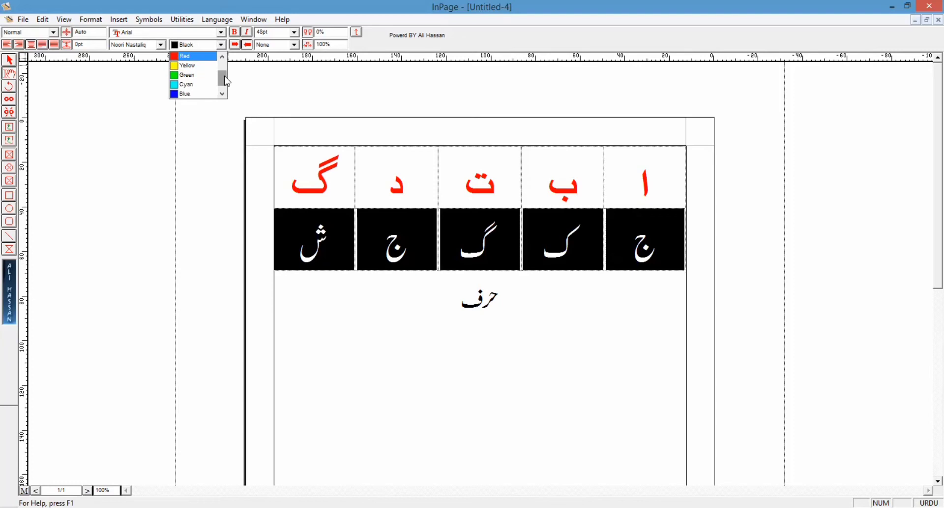
click(196, 94)
click(352, 305)
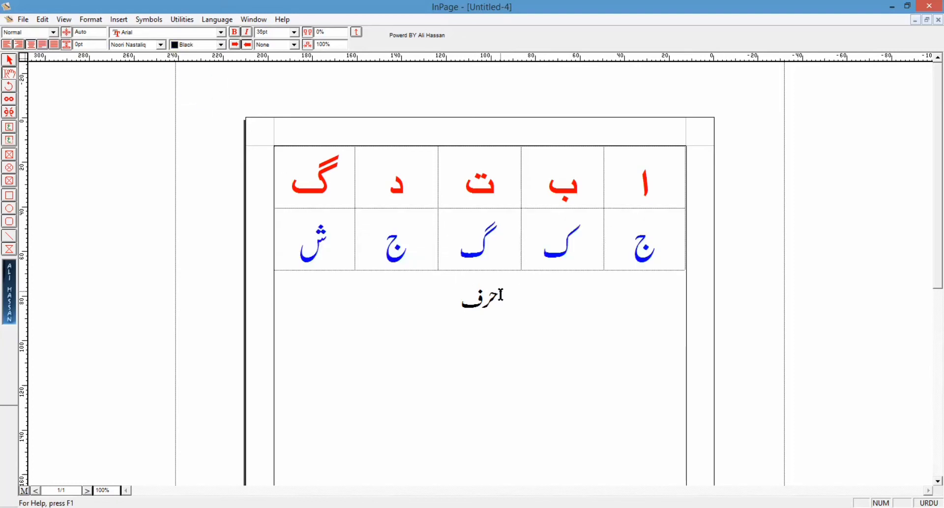
drag(500, 295, 468, 295)
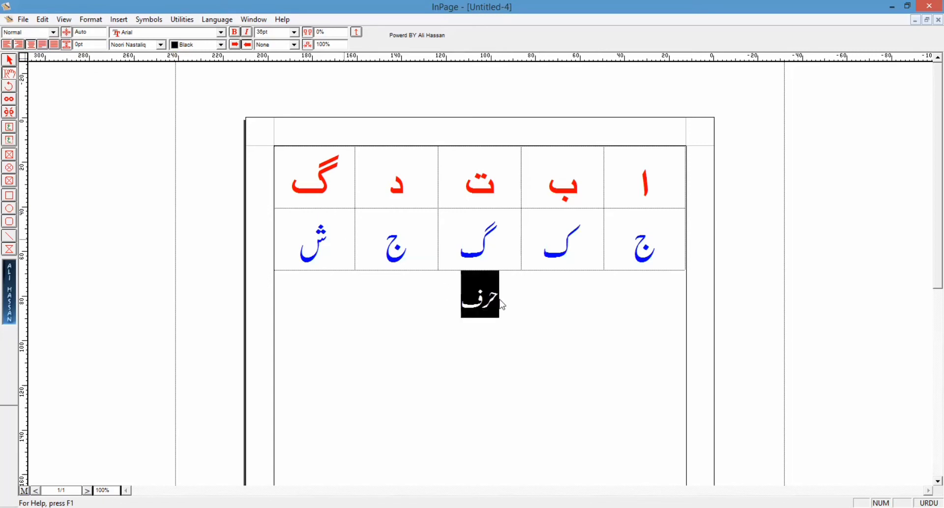
click(465, 336)
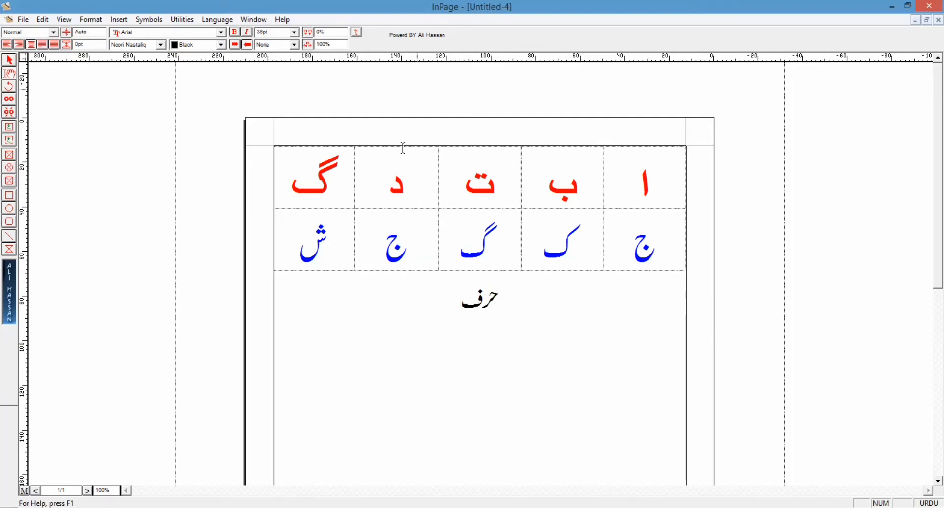
key(Caps_Lock)
text(ُ)
key(BackSpace)
key(ctrl+space)
key(BackSpace)
click(489, 356)
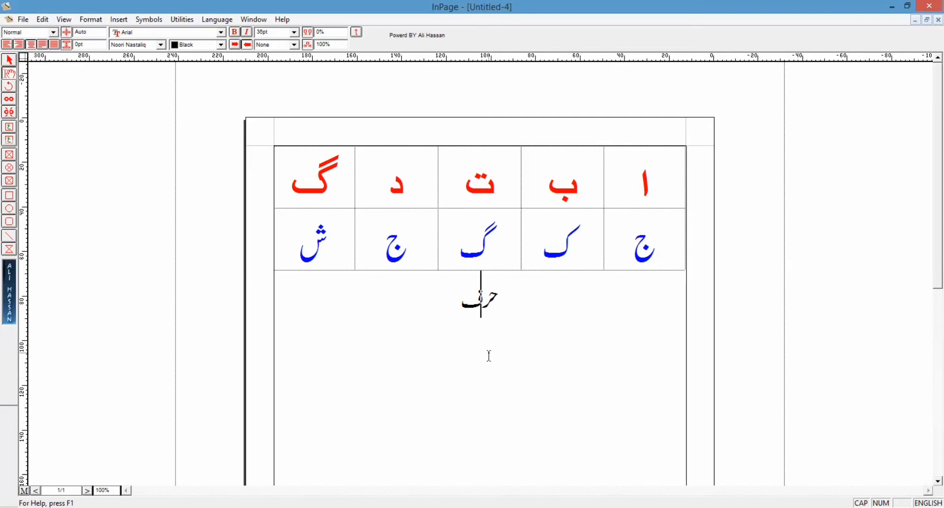
Step: Start a new line below حرف, switch the typing language to English and write the word ENGLISH
click(470, 326)
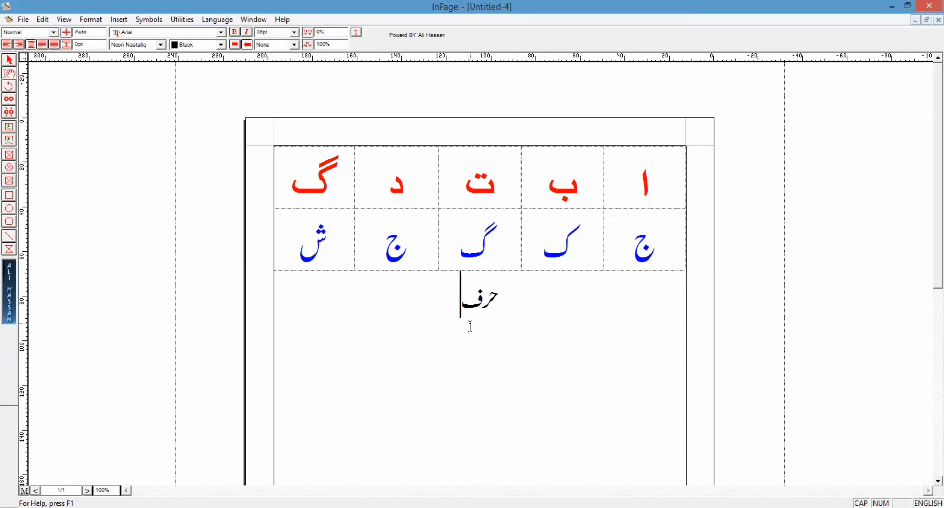
key(Return)
click(221, 23)
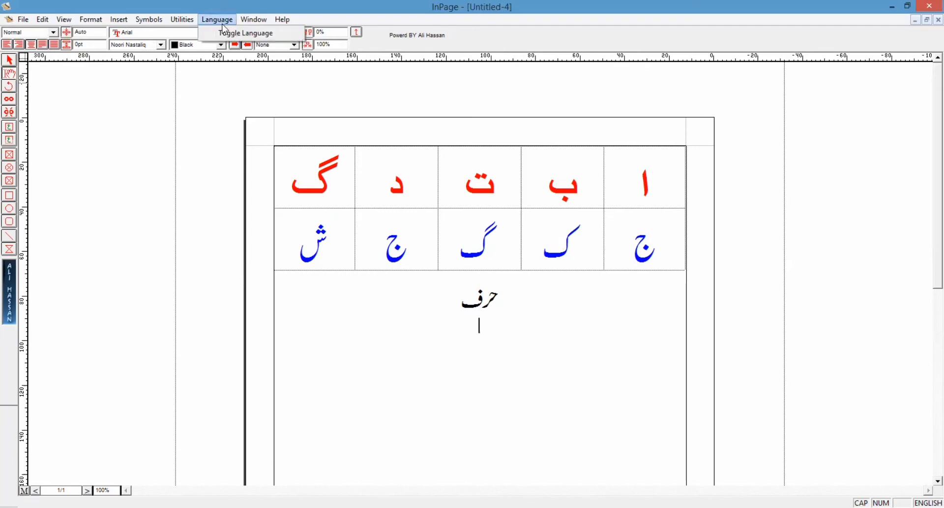
click(231, 33)
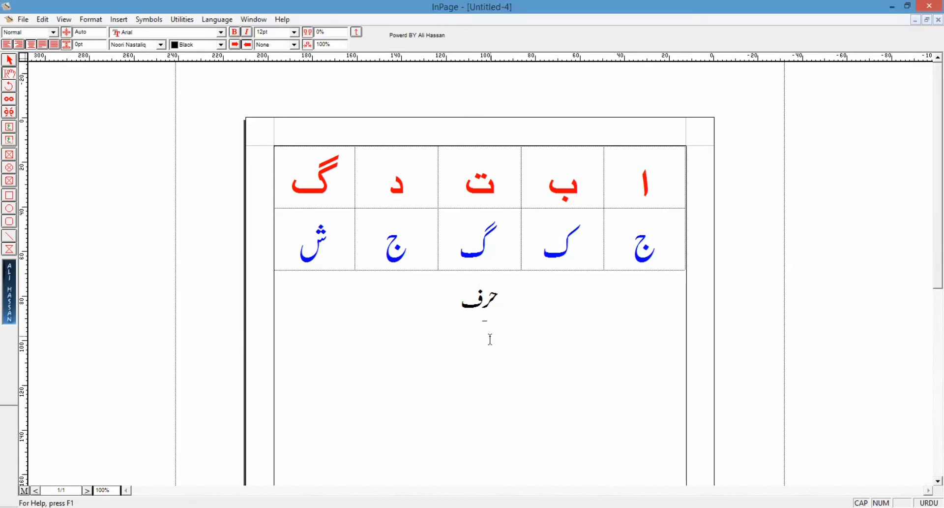
key(ctrl+space)
text(k)
key(BackSpace)
text(ENGLIASH)
key(BackSpace)
key(BackSpace)
key(BackSpace)
text(ISH)
key(BackSpace)
key(BackSpace)
key(BackSpace)
key(BackSpace)
text(ISH)
Step: Enlarge the word ENGLISH to 30 pt
mouse_move(461, 326)
mouse_down()
mouse_move(483, 330)
mouse_move(461, 325)
mouse_up()
click(462, 325)
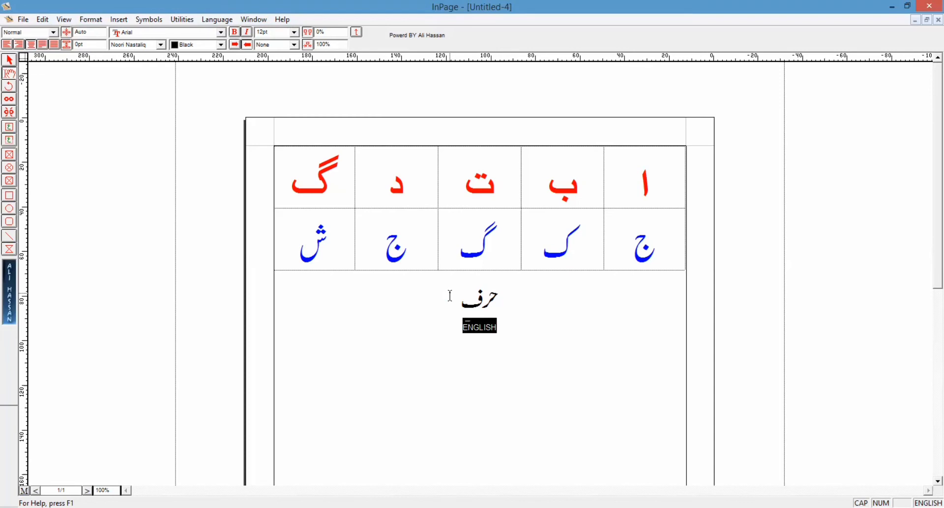
key(F8)
key(F8)
key(F8)
key(F8)
key(F8)
key(F8)
key(F8)
key(F8)
key(F8)
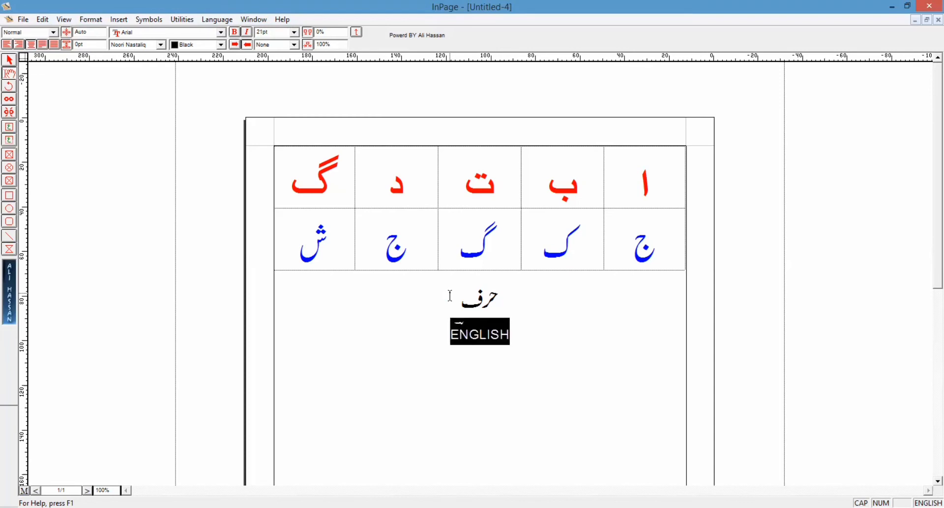
key(F7)
key(F7)
key(F7)
key(F7)
key(F7)
key(F7)
key(F7)
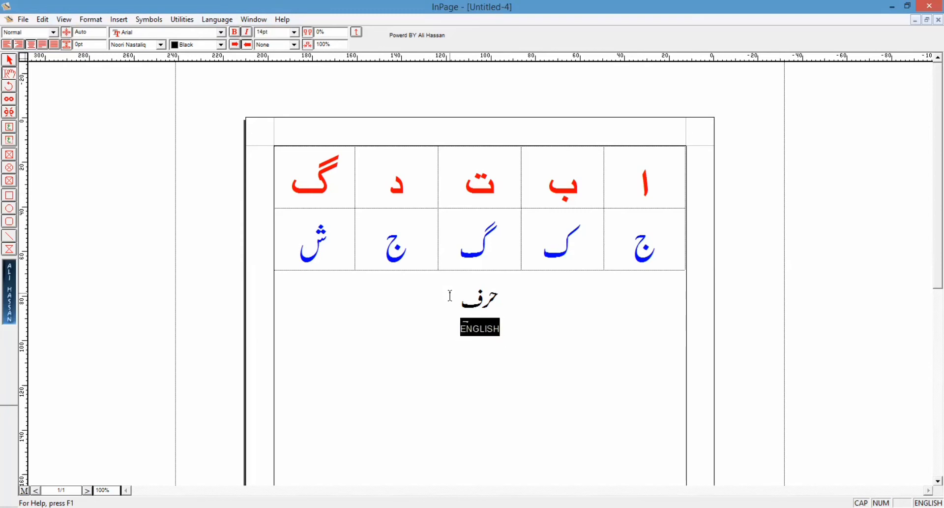
key(F8)
key(F8)
key(F8)
key(F8)
key(F8)
key(F8)
key(F8)
key(F8)
key(F8)
key(F8)
key(F8)
key(F8)
key(F8)
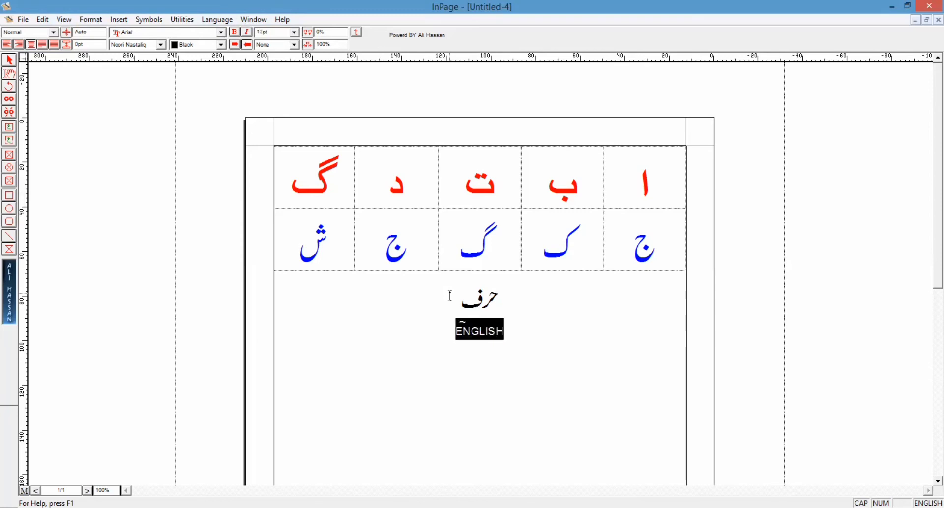
key(F8)
key(F8)
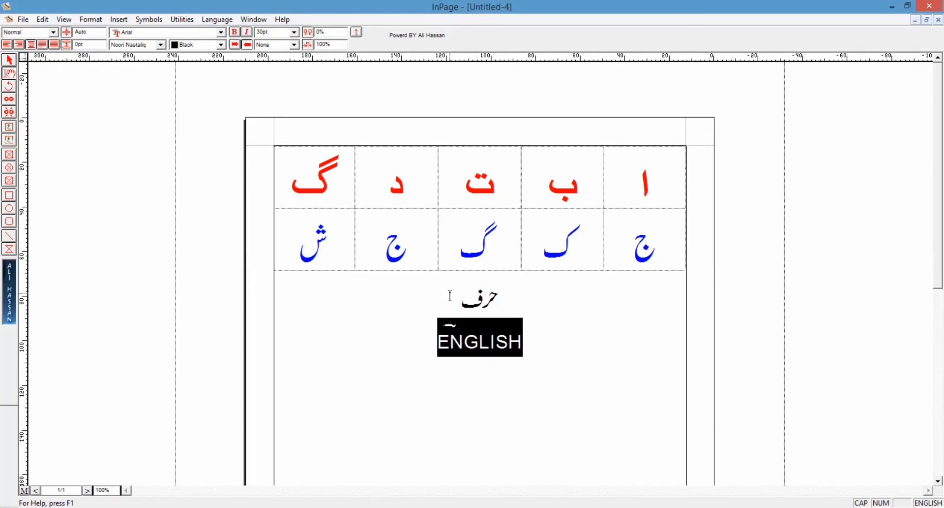
Step: Try left and right alignment on the word ENGLISH and return it to centre alignment
key(ctrl+shift+l)
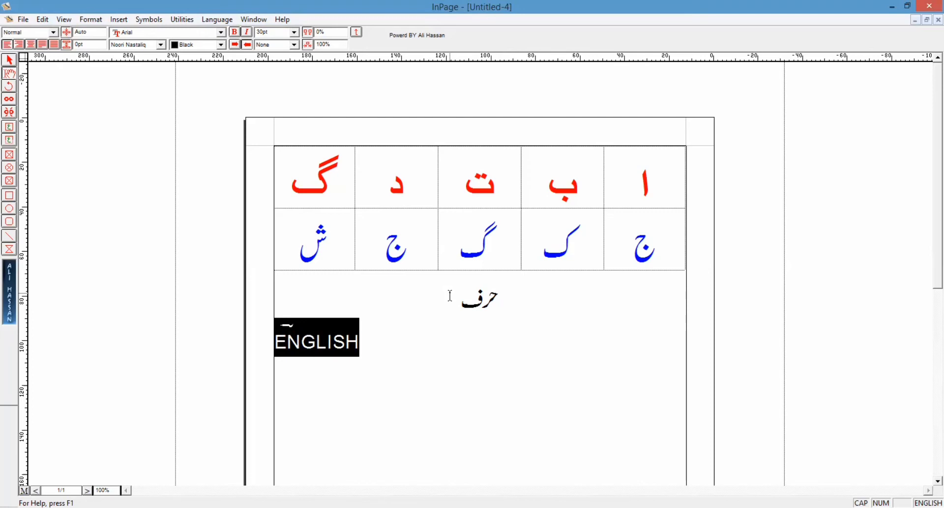
key(ctrl+shift+r)
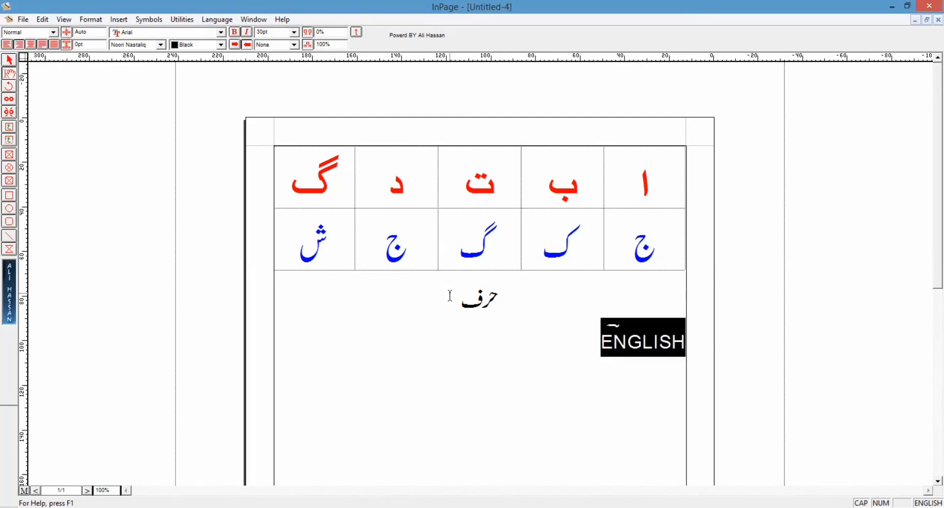
key(ctrl+shift+c)
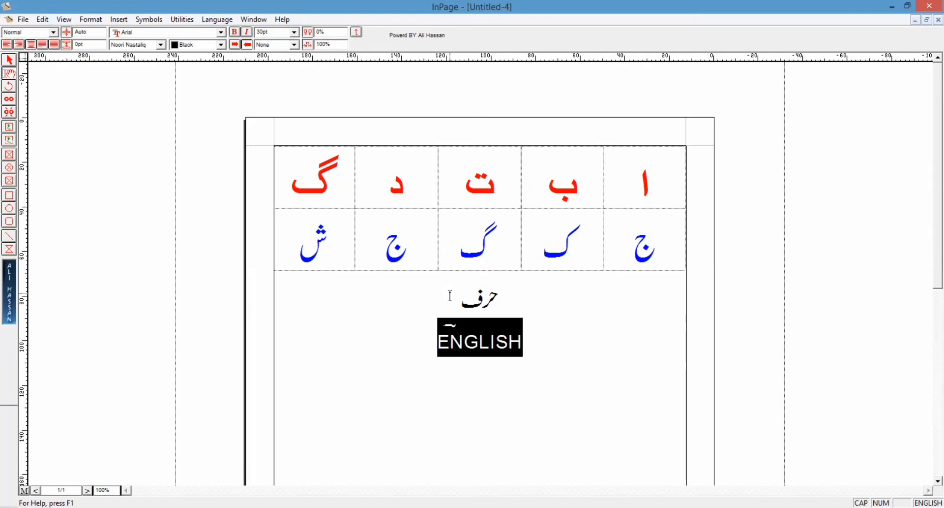
Step: Add two new lines below the word ENGLISH and place the cursor on the last one
click(552, 359)
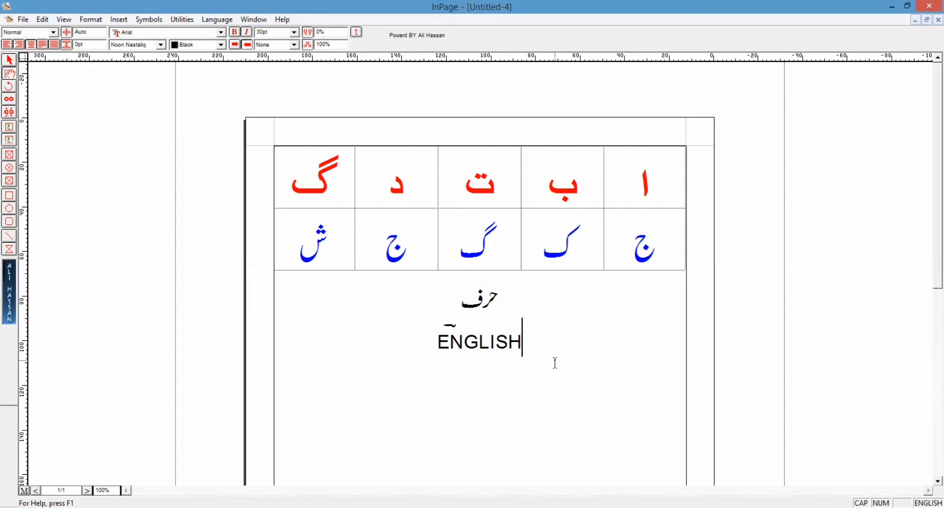
key(Return)
key(BackSpace)
key(Return)
key(Return)
click(501, 399)
click(476, 410)
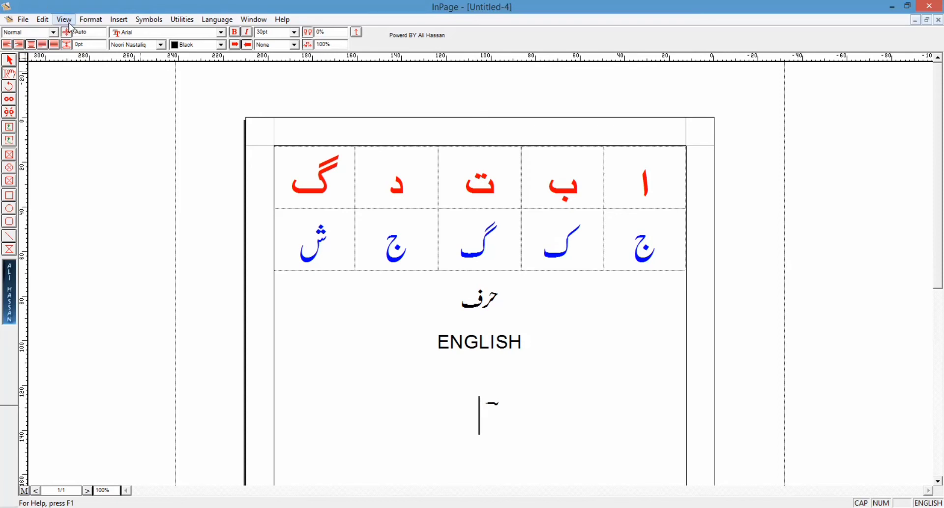
Step: Insert a table with 6 rows and 6 columns below the word ENGLISH
click(43, 20)
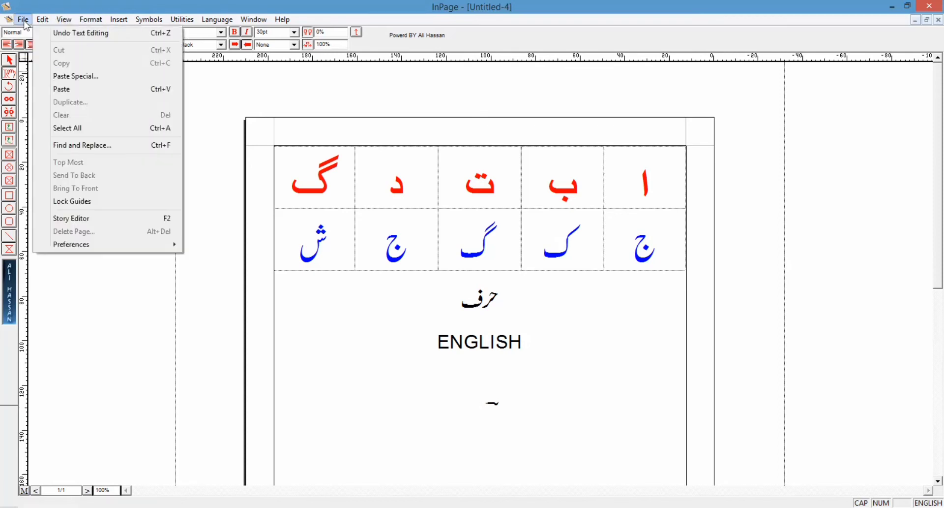
click(119, 21)
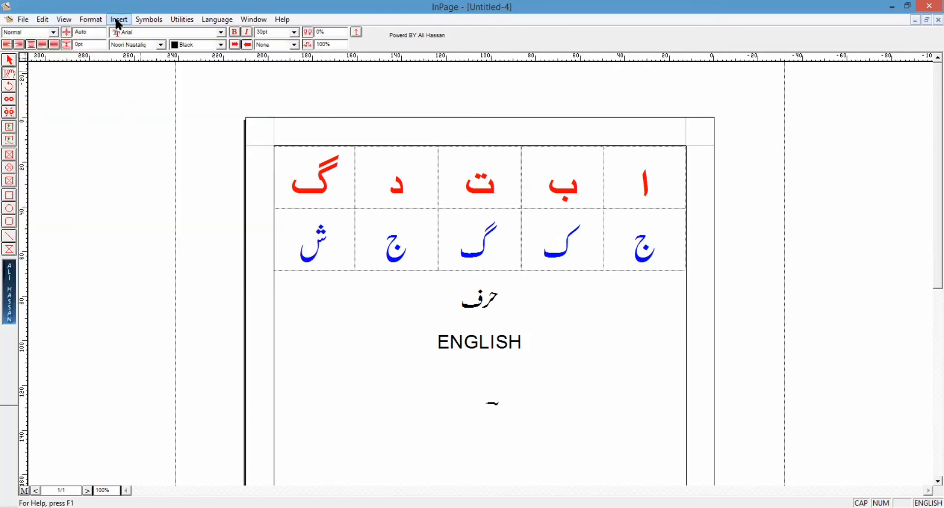
click(118, 21)
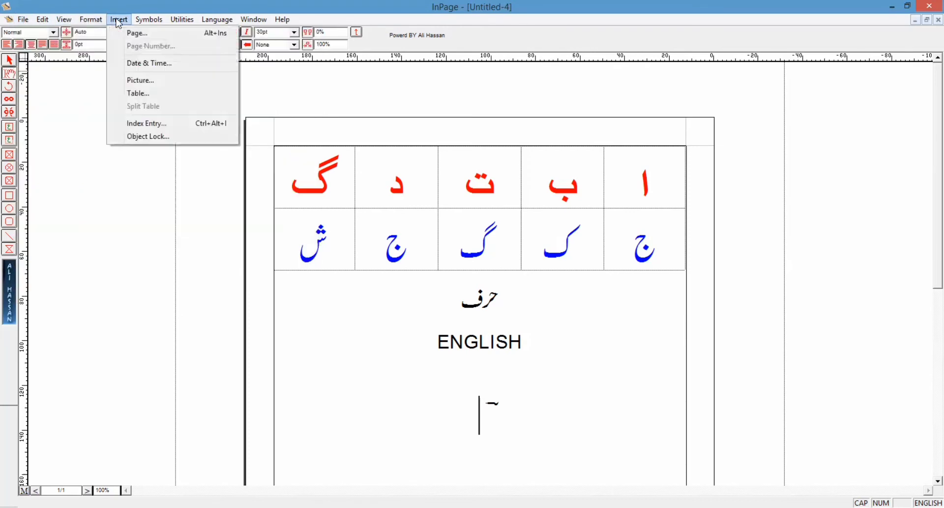
click(144, 94)
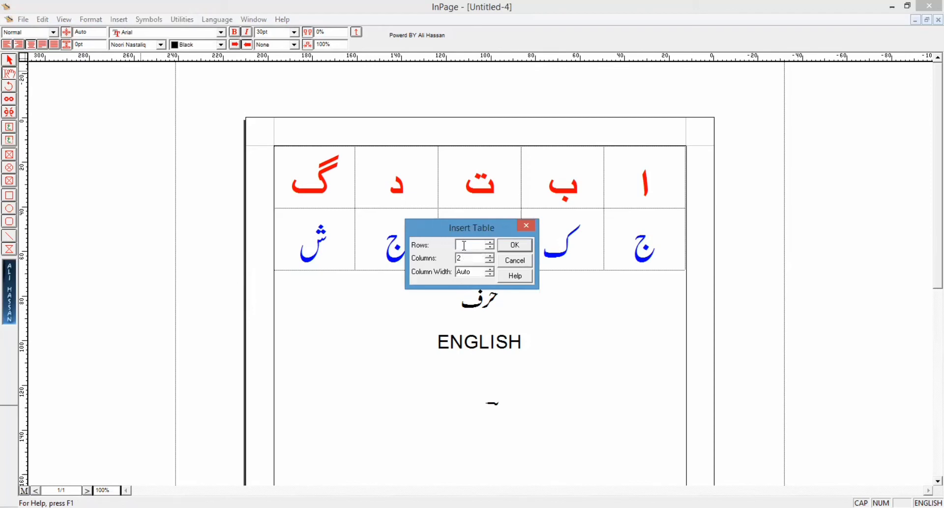
text(66)
click(514, 245)
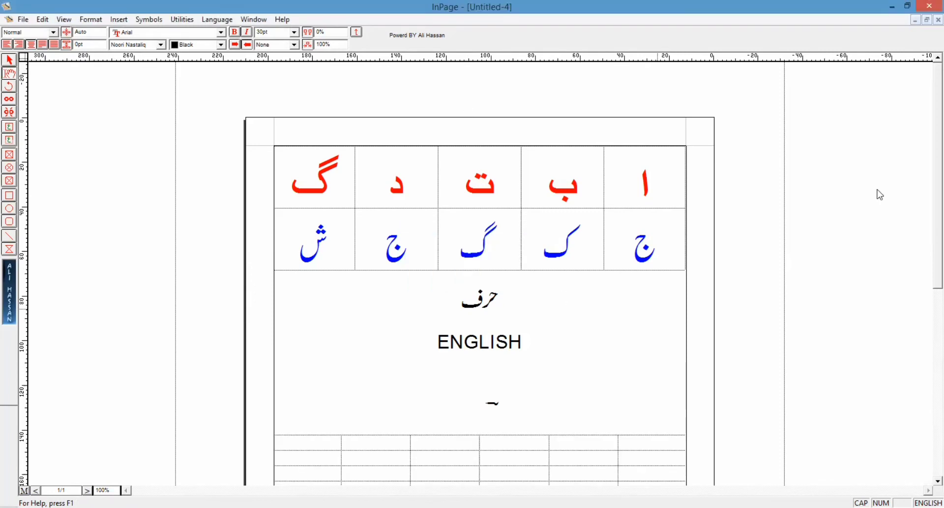
key(Down)
key(Down)
key(Down)
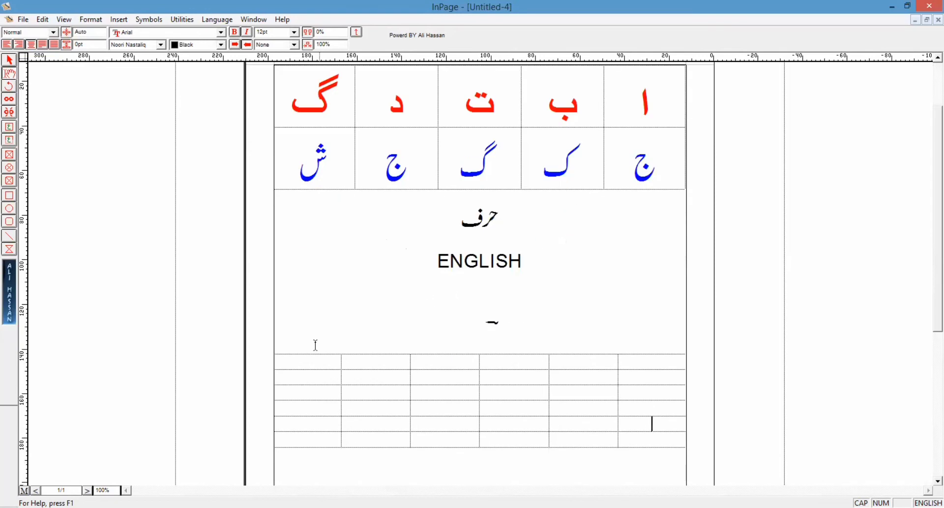
click(445, 301)
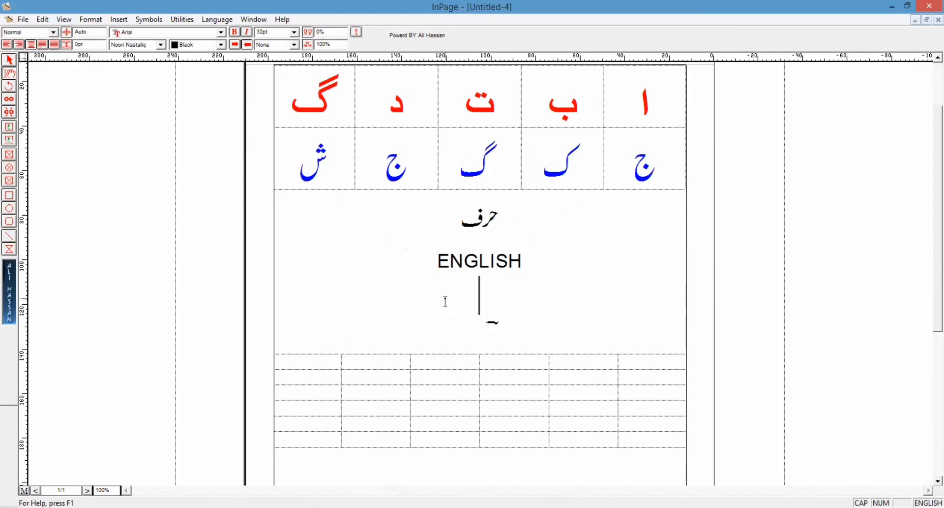
click(429, 246)
key(Return)
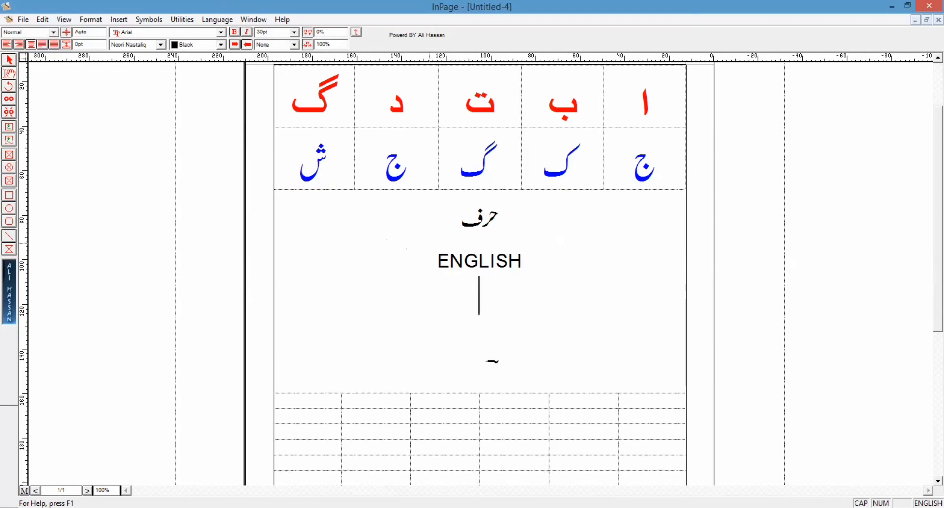
key(BackSpace)
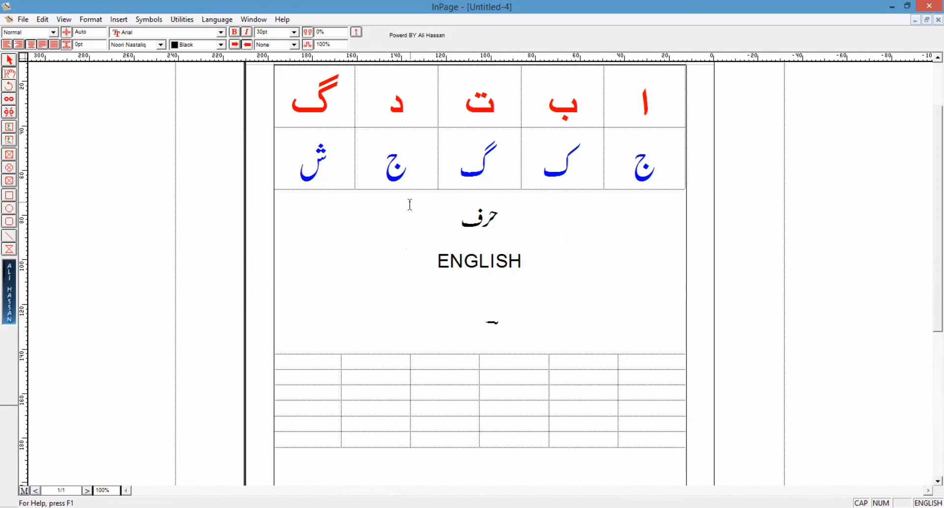
Step: Add two blank lines between the words حرف and ENGLISH
click(416, 222)
key(Return)
key(Return)
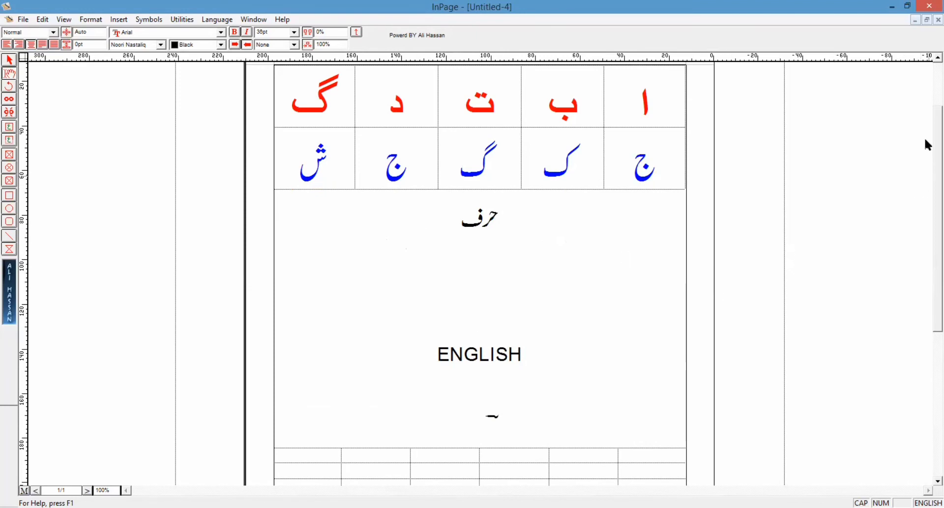
Step: Fill the first row of the new table from left to right with the letters A, B, C, D, E and F
scroll(927, 259, down, 4)
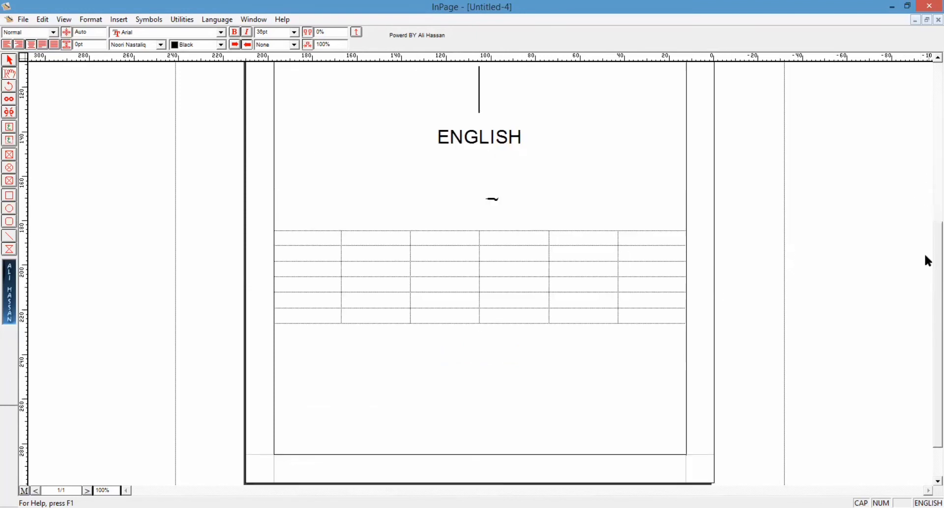
click(296, 240)
text(A)
click(360, 241)
text(B)
click(441, 240)
text(C)
click(514, 239)
text(D)
click(578, 241)
text(E)
click(628, 240)
text(F)
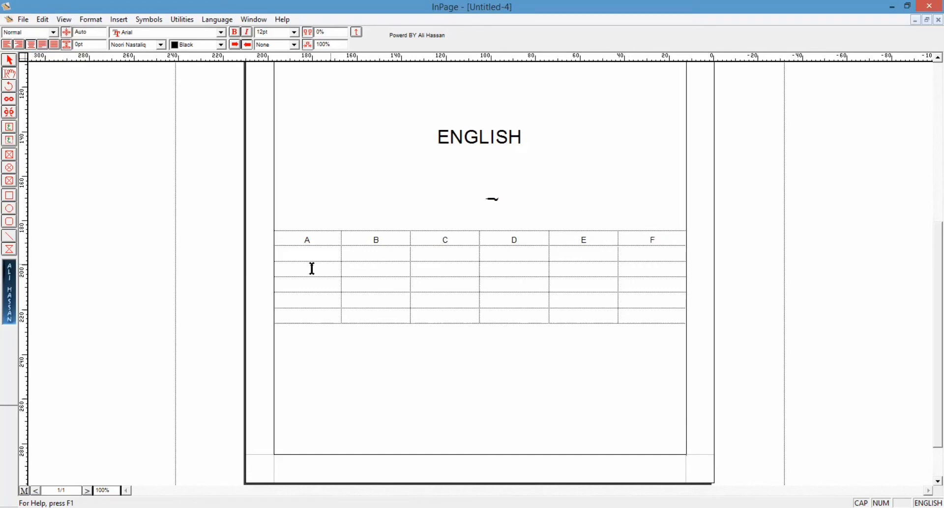
Step: Fill the first five cells of the second row from left to right with J, K, L, M and N
click(306, 254)
text(J)
click(359, 256)
text(K L M)
click(582, 261)
text(N)
Step: Colour the letters A to F in the table's first row yellow
click(313, 243)
double_click(302, 239)
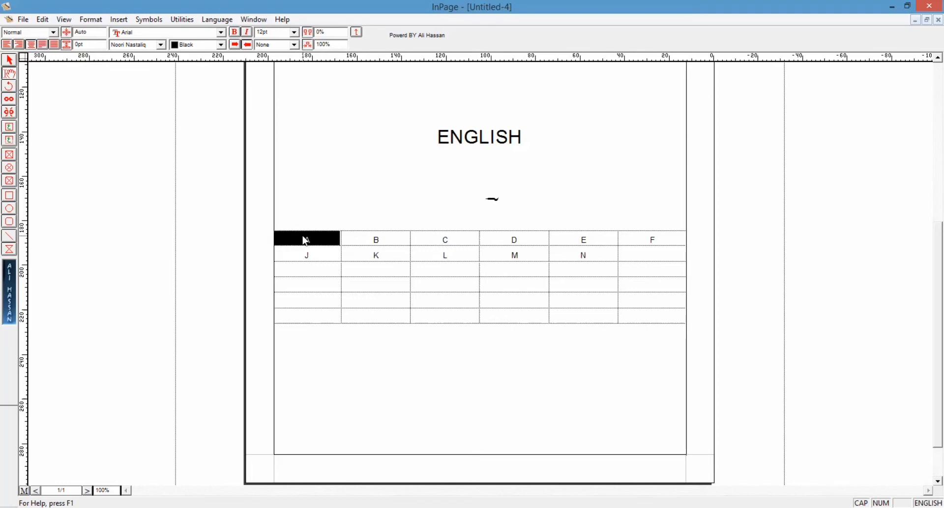
click(325, 255)
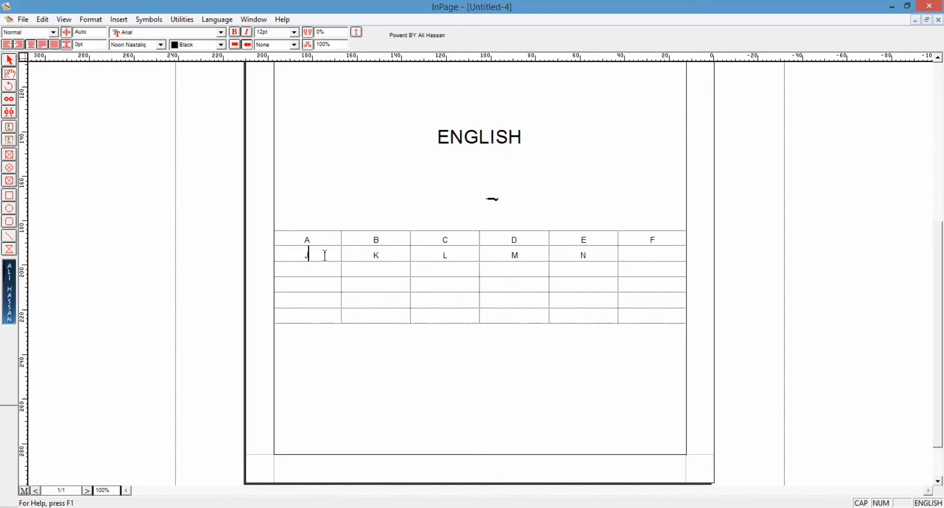
click(299, 243)
drag(299, 243, 657, 234)
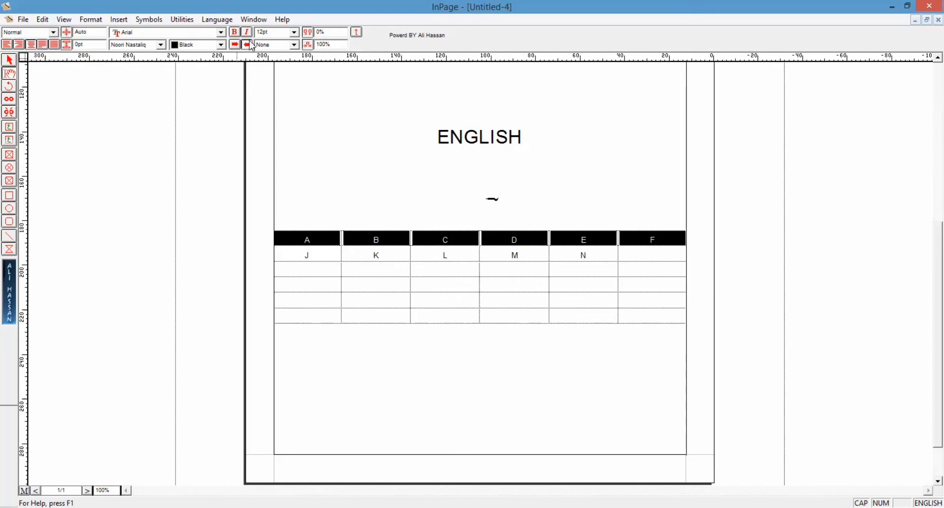
click(221, 45)
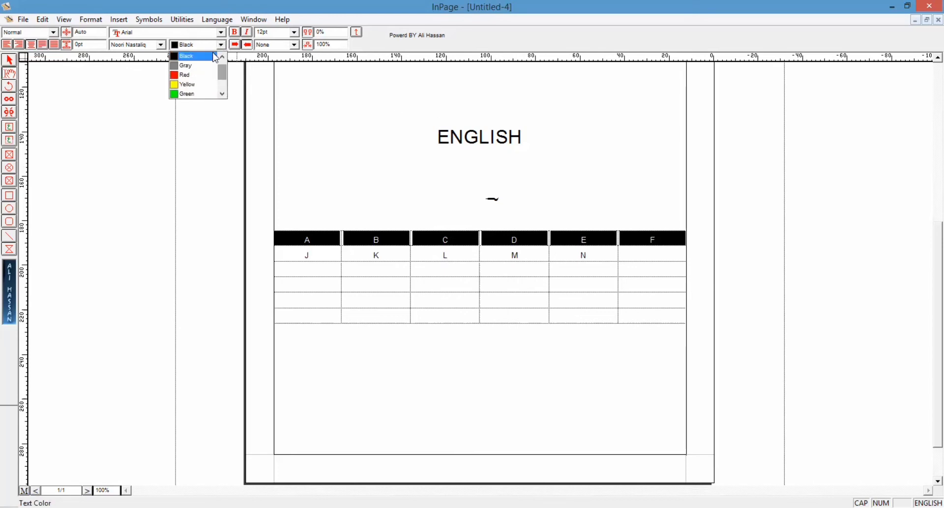
click(196, 85)
click(394, 169)
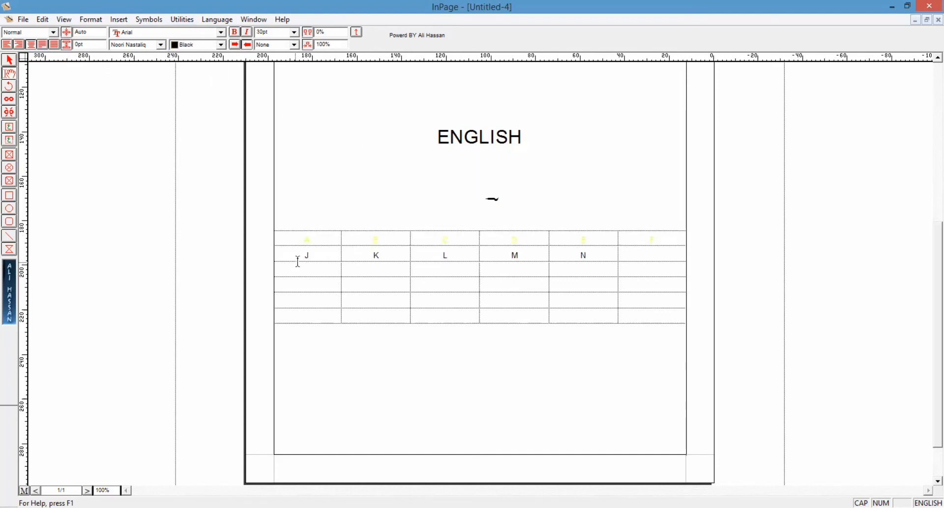
Step: Colour the letters J to N in the table's second row magenta
drag(301, 254, 624, 248)
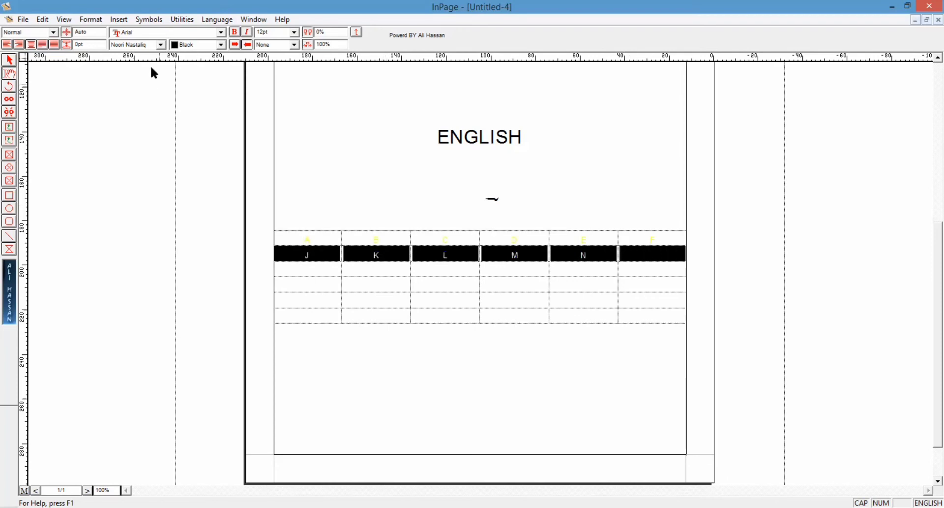
click(222, 45)
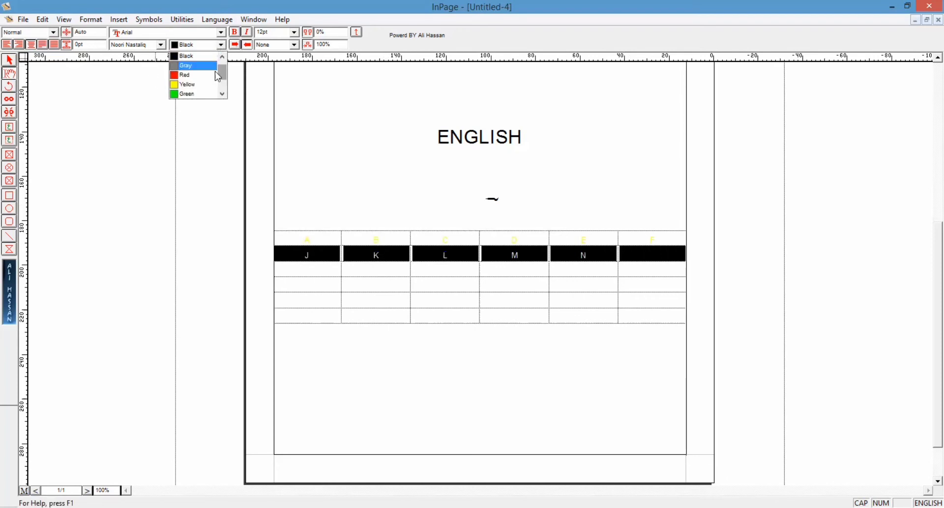
scroll(220, 81, down, 1)
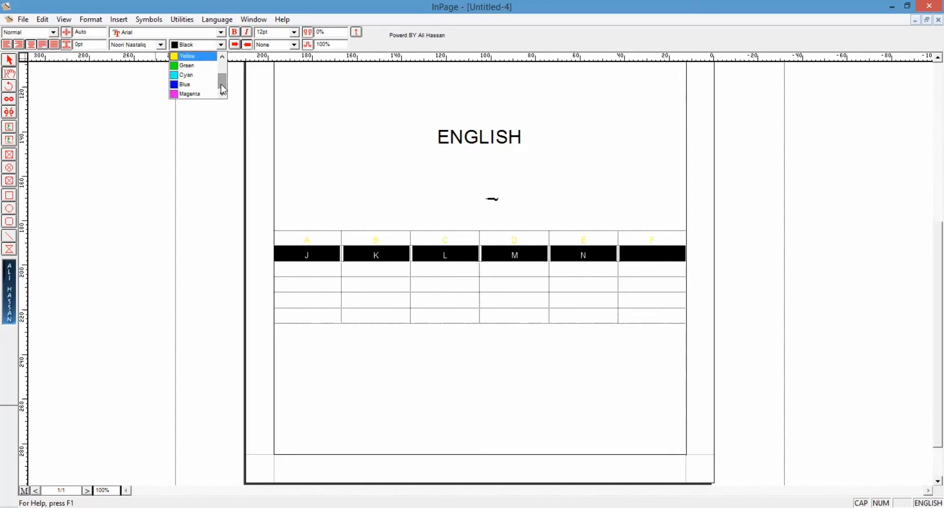
click(198, 94)
click(370, 172)
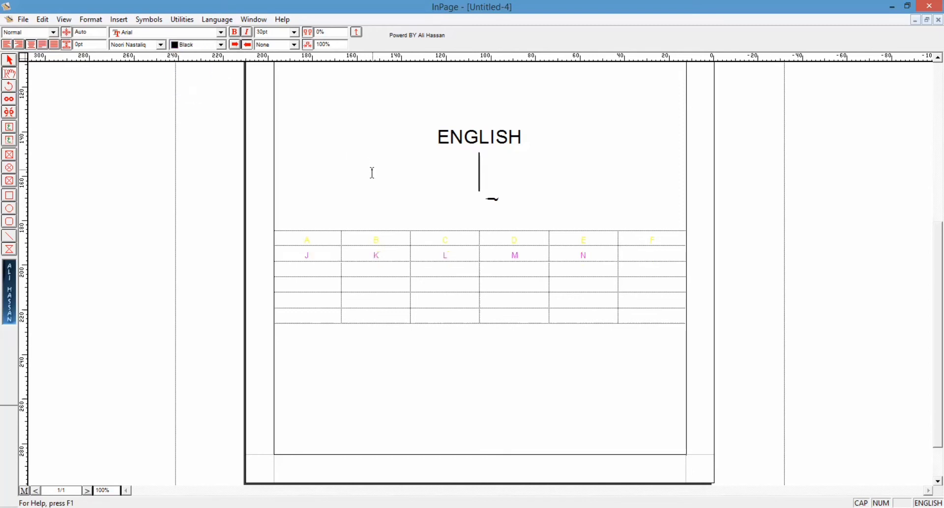
Step: Create a new single-page A4 portrait document with right-to-left direction
click(630, 270)
drag(928, 274, 927, 142)
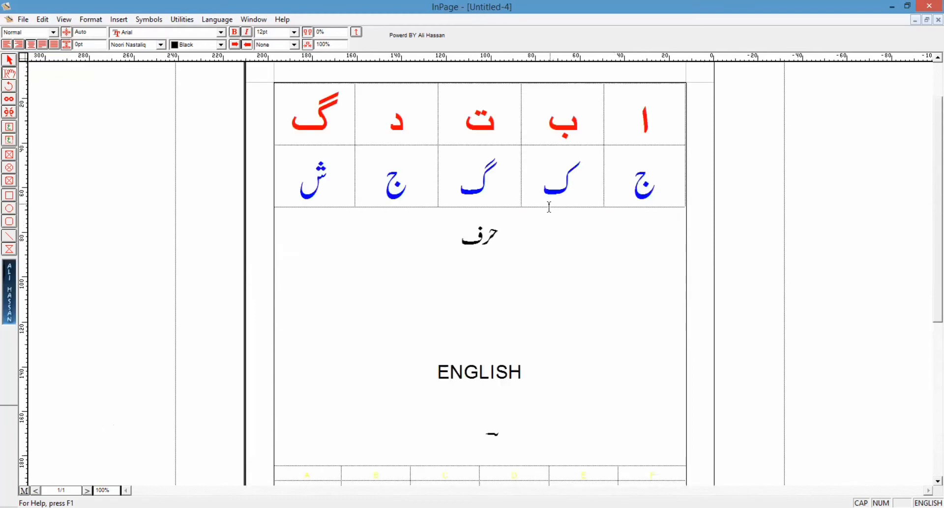
click(23, 19)
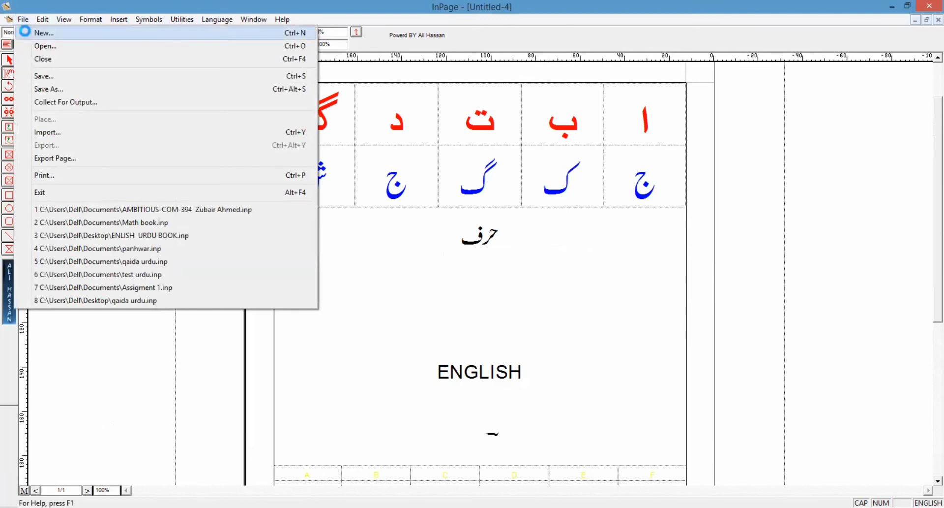
click(43, 33)
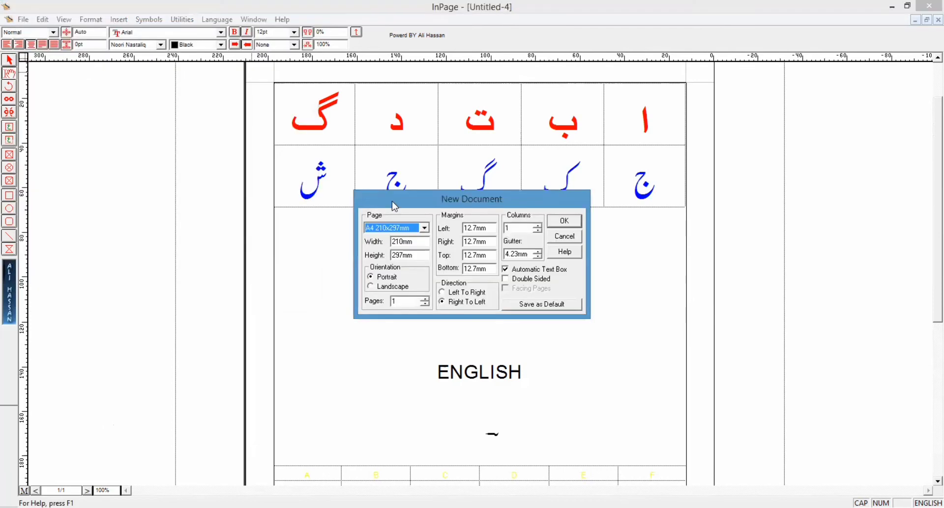
click(552, 220)
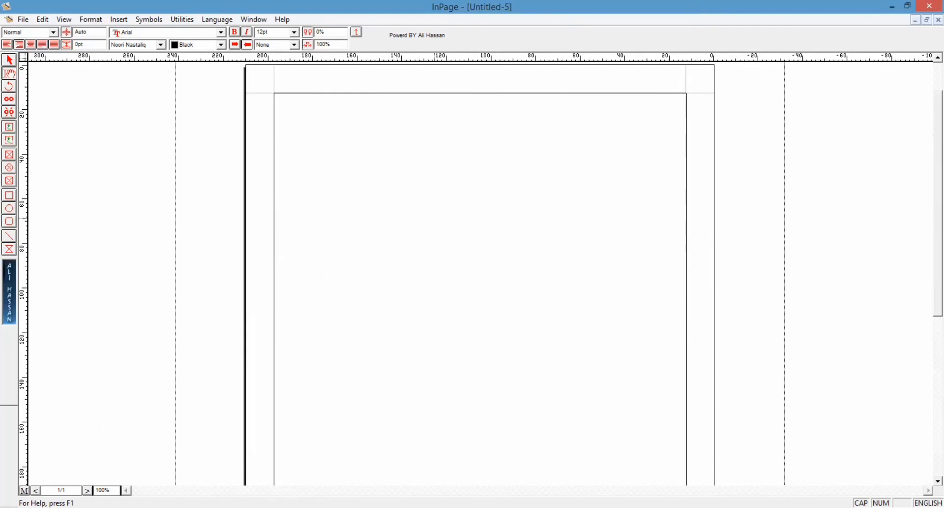
Step: Switch the typing language to Urdu and insert a table with 1 row and 2 columns
key(ctrl+space)
click(119, 18)
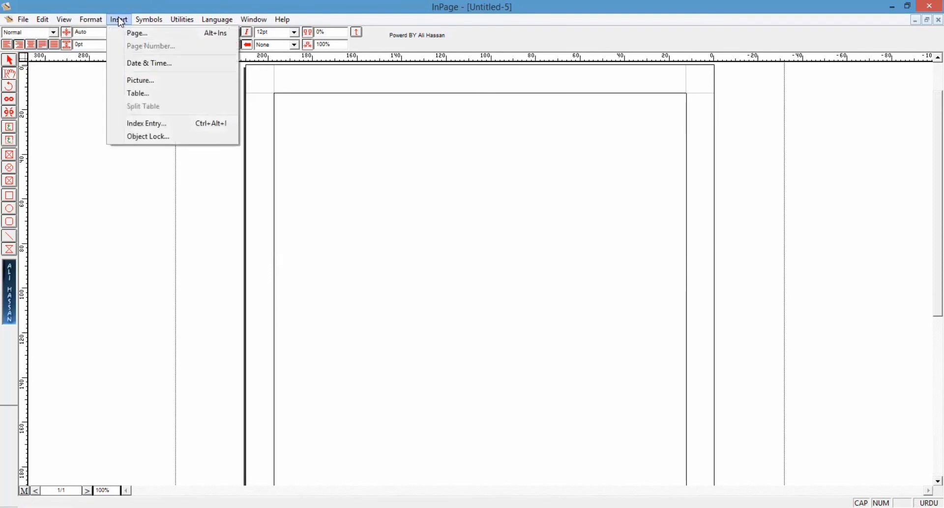
click(141, 93)
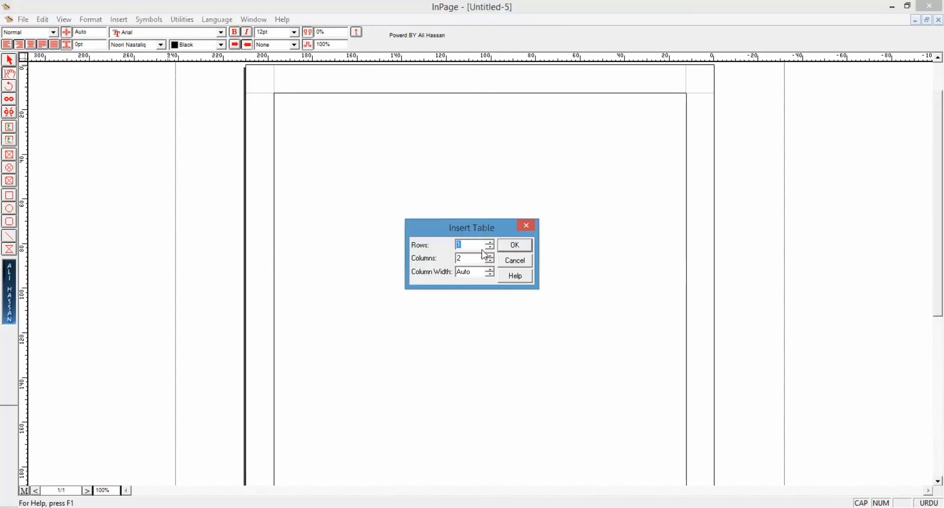
click(514, 245)
Step: Turn off capitals and write ا in the table's right cell and انگور in its left cell
click(575, 115)
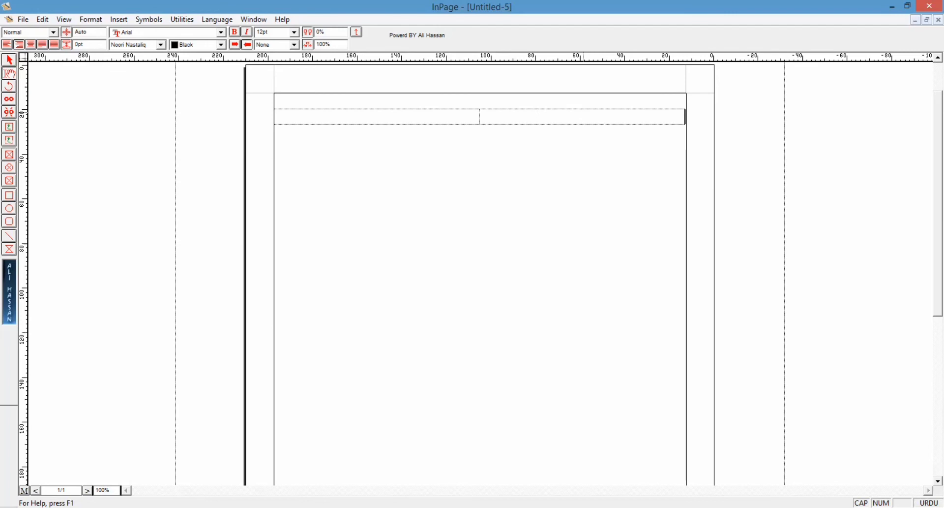
key(Caps_Lock)
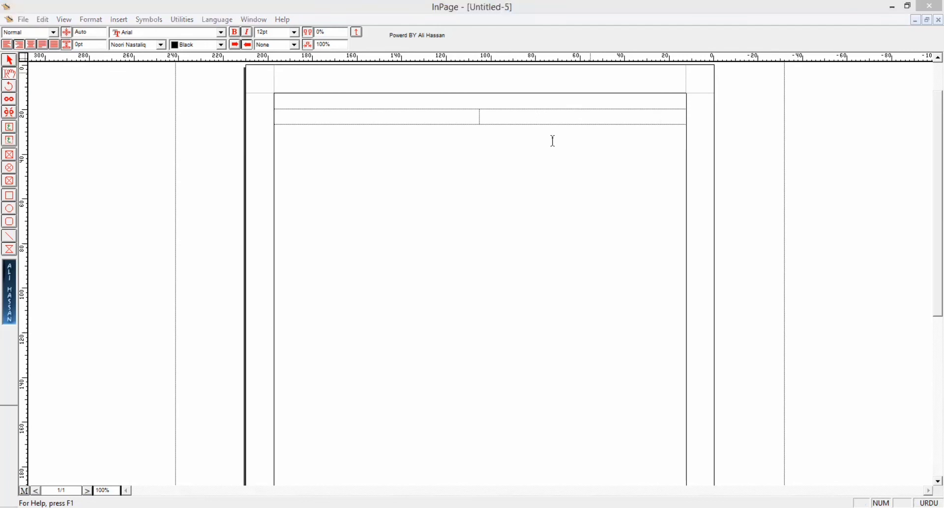
click(368, 117)
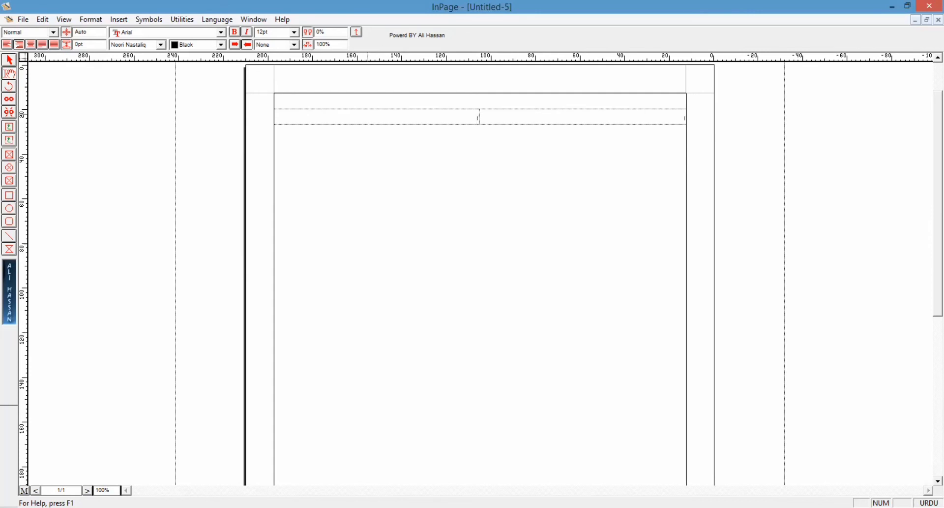
text(کور)
Step: Enlarge the Urdu text in both table cells to 18 pt and centre-align it
drag(468, 117, 631, 107)
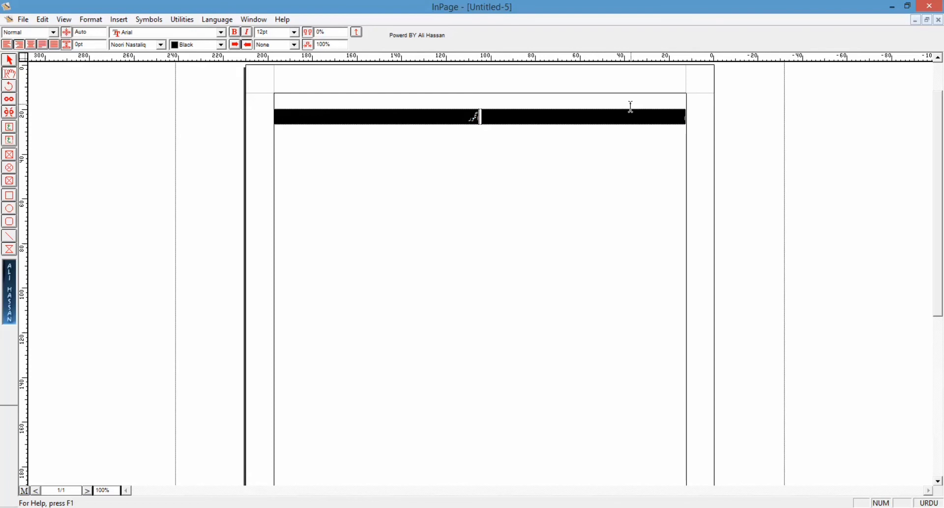
key(F12)
key(F12)
key(F12)
key(F12)
key(F12)
key(F12)
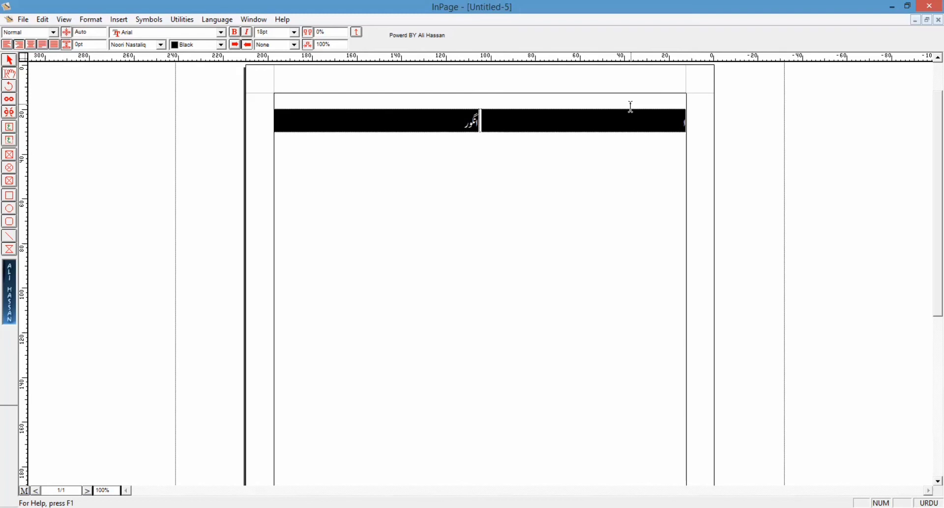
click(616, 166)
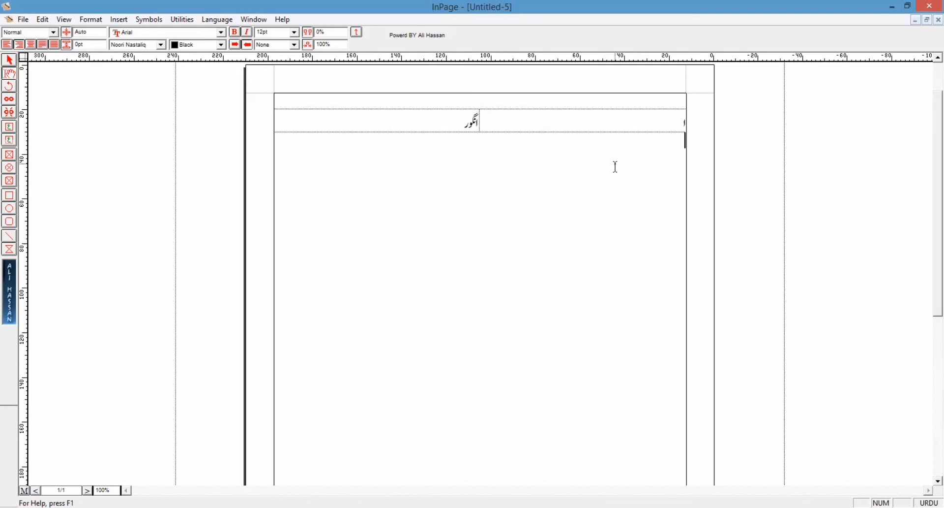
drag(455, 121, 685, 126)
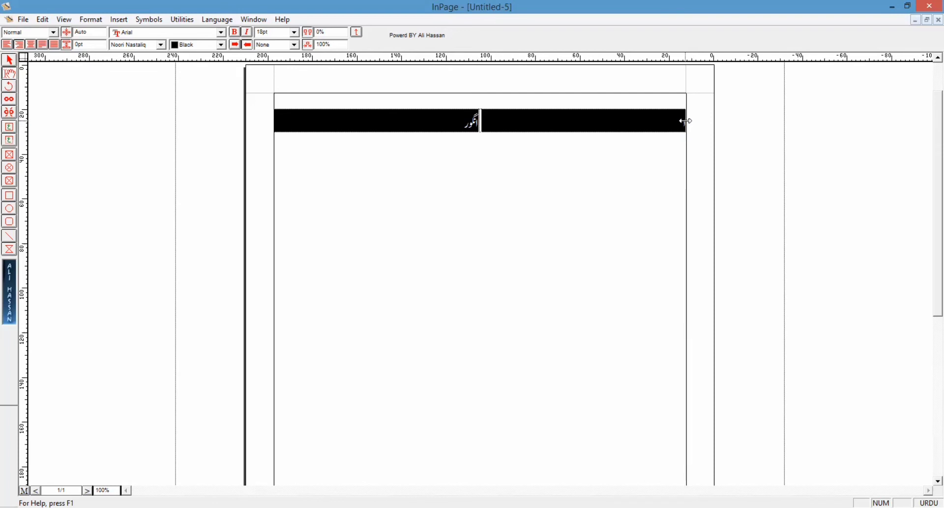
key(ctrl+shift+c)
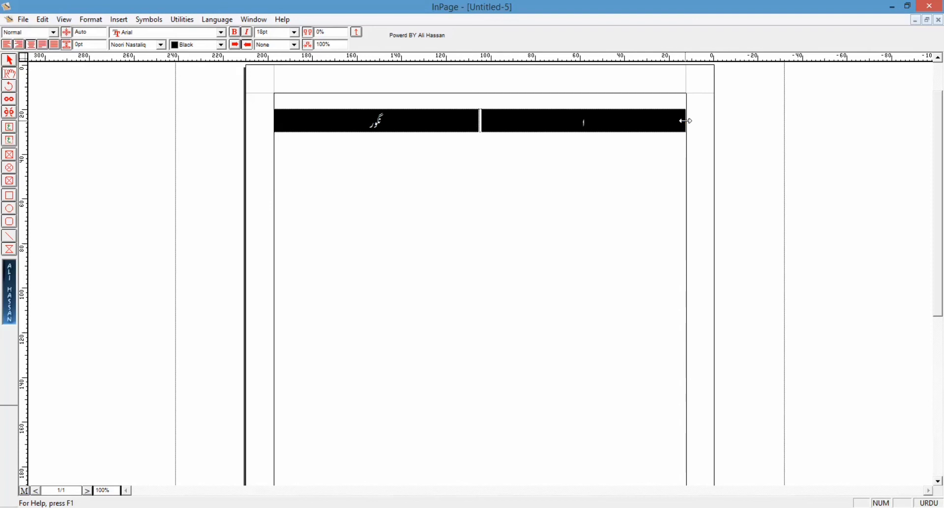
Step: Centre the empty line below the table and insert the grapes picture from the Downloads folder there
click(583, 207)
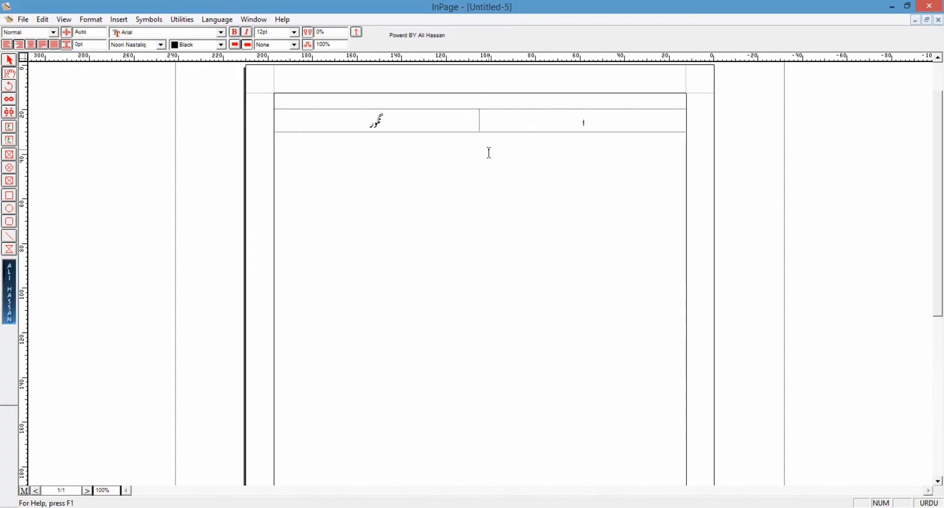
key(ctrl+shift+c)
click(391, 118)
click(479, 155)
click(113, 20)
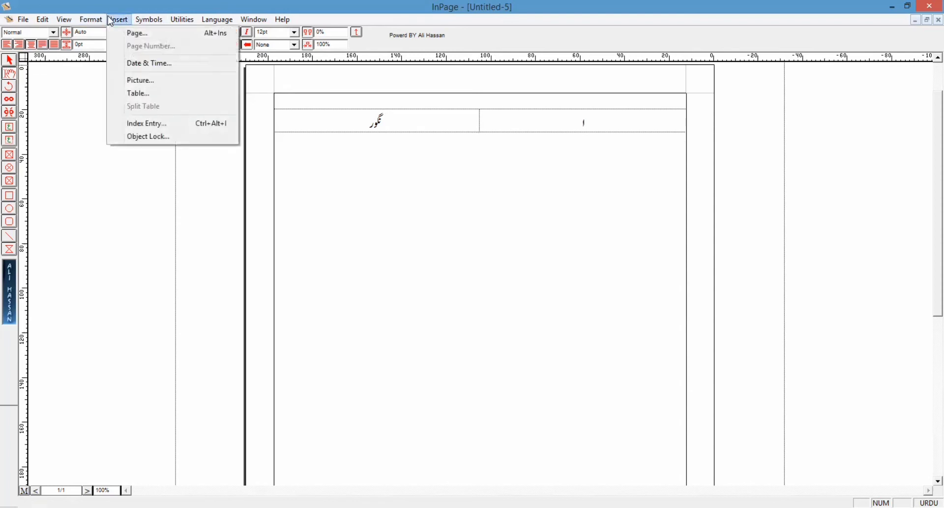
click(139, 80)
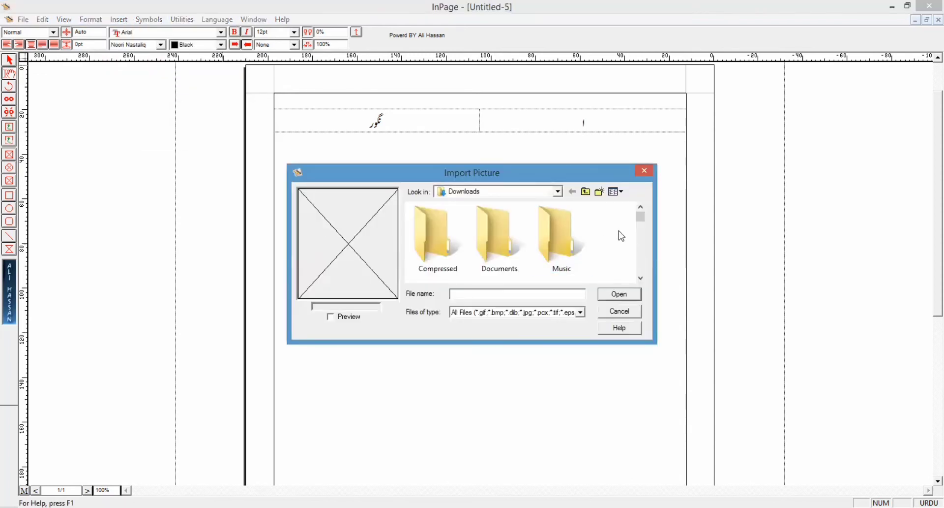
drag(638, 221, 645, 246)
click(504, 260)
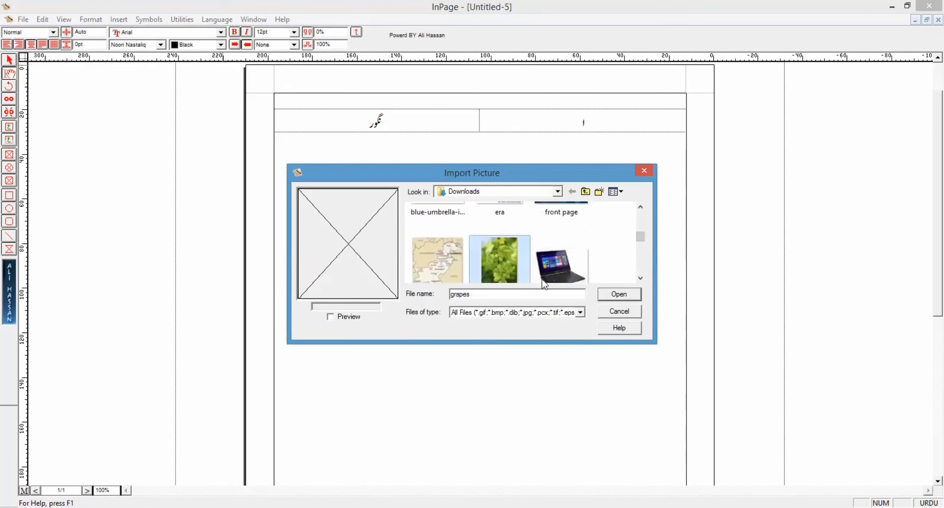
click(619, 297)
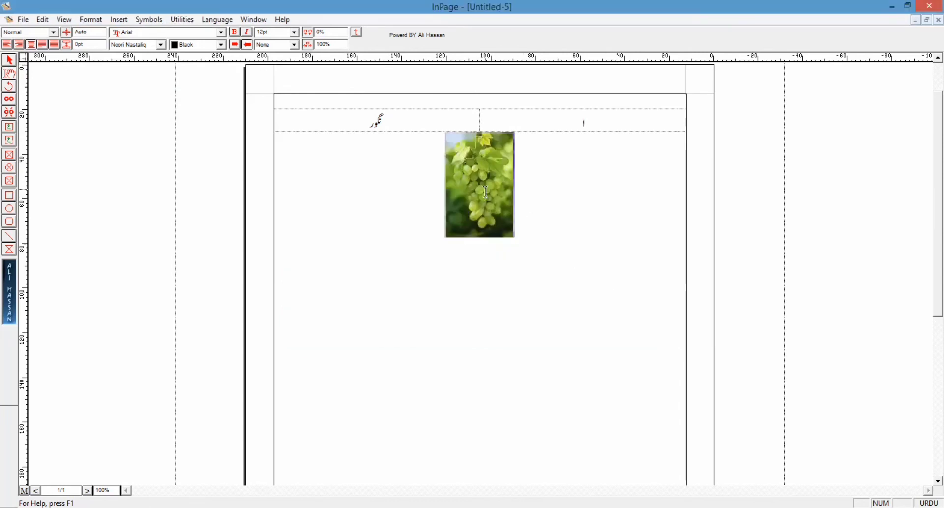
Step: Select the grapes picture and shift the image about 0.53 mm down inside its frame
click(9, 62)
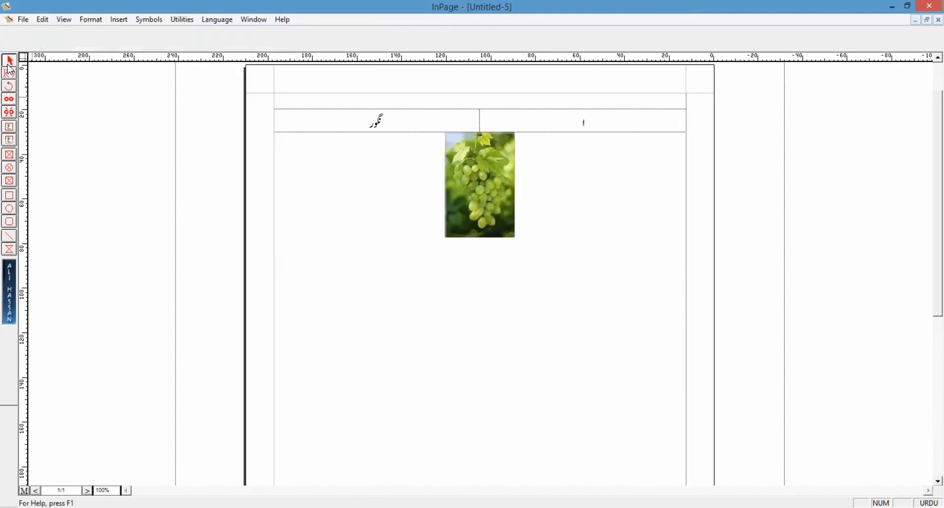
click(467, 193)
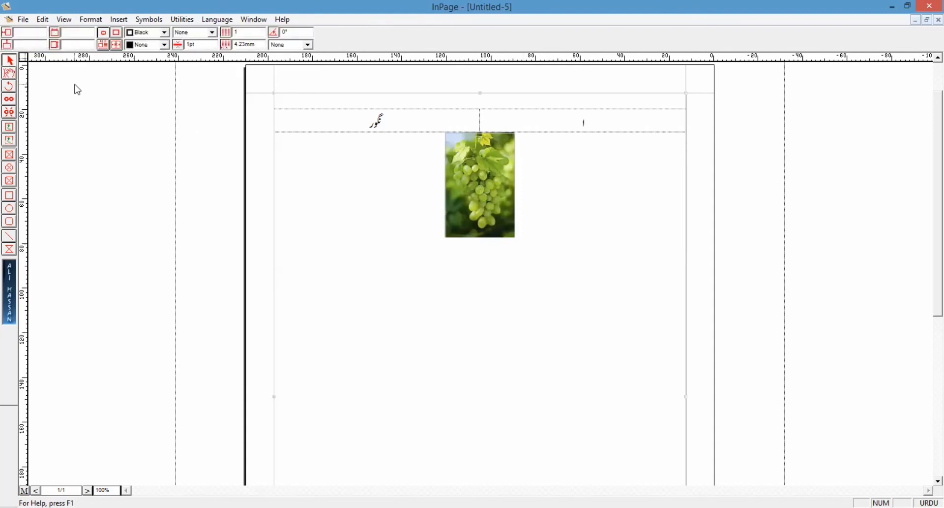
click(9, 73)
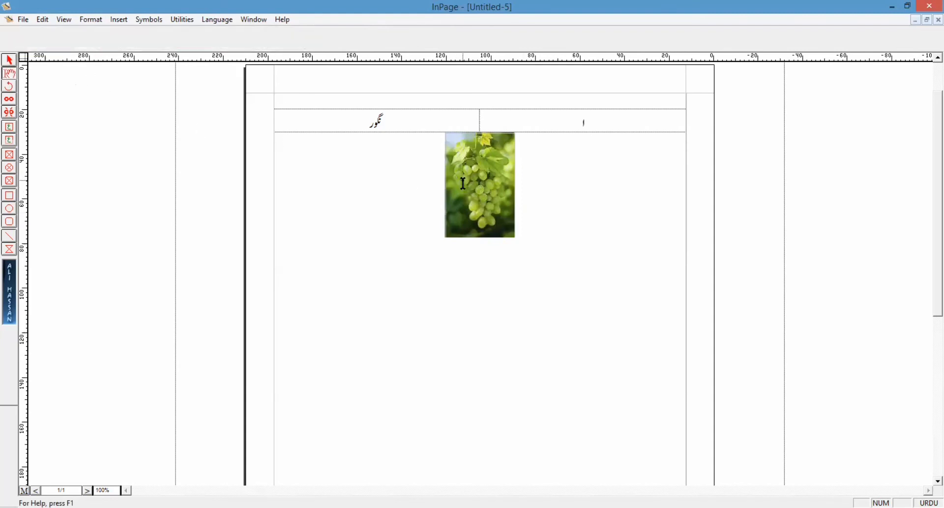
click(497, 193)
click(497, 192)
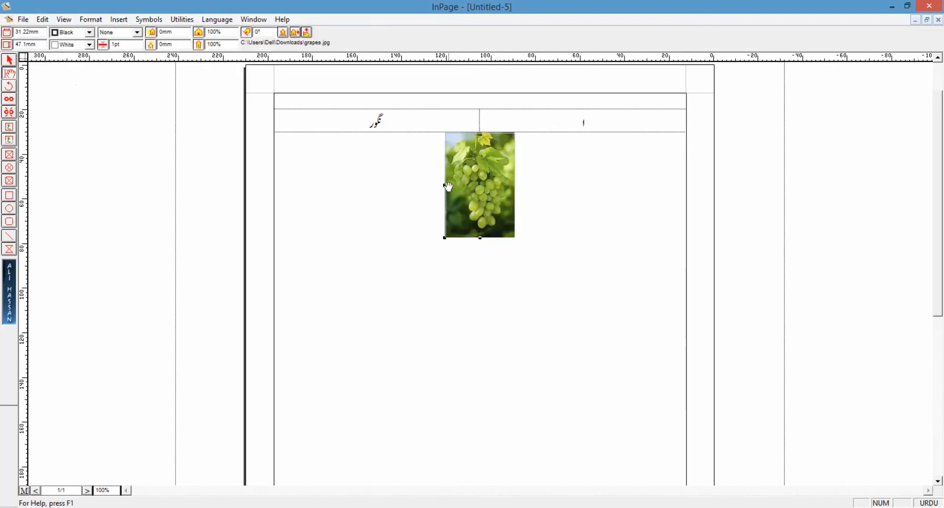
drag(487, 190, 506, 196)
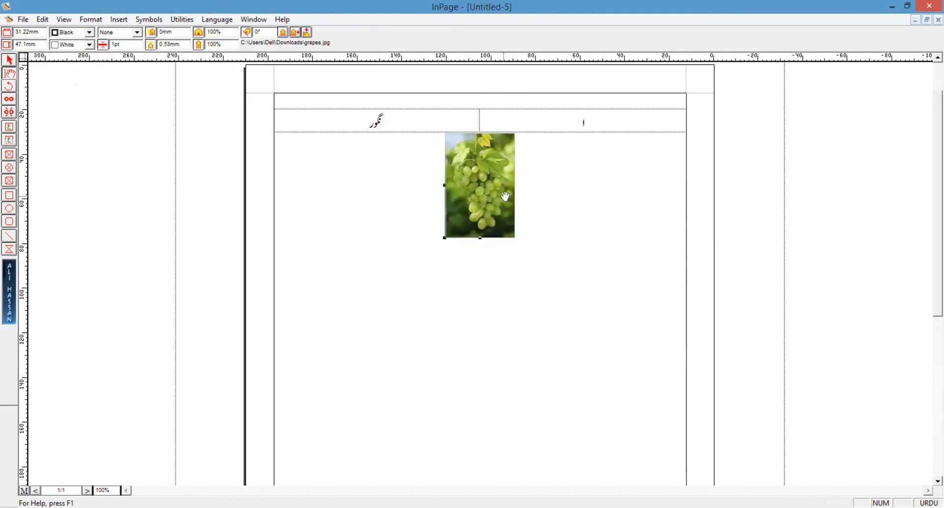
click(583, 187)
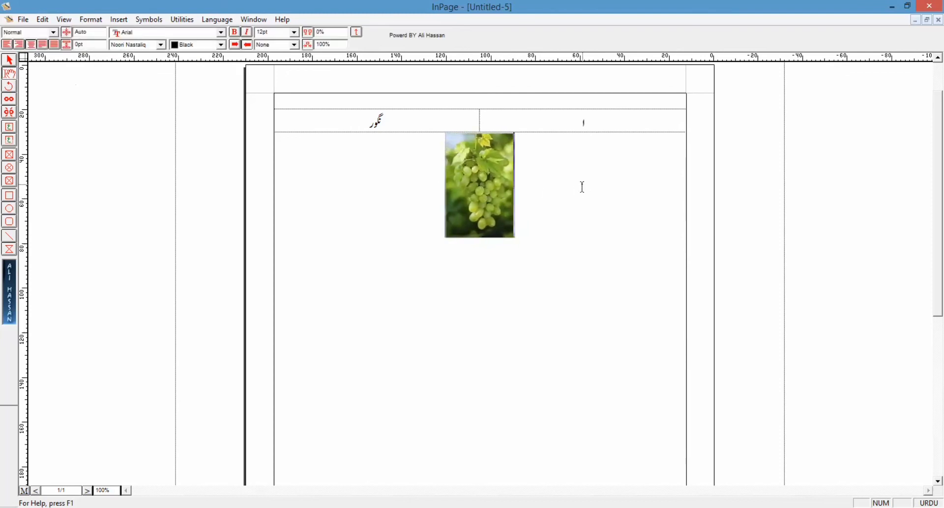
Step: Add the missing ا at the start of the word in the table's left cell so it reads انگور
click(405, 119)
text(ا)
click(584, 123)
Step: Add line breaks below the grapes picture and insert a table with 1 row and 2 columns
click(551, 202)
click(439, 196)
click(482, 282)
key(Left)
key(shift+Left)
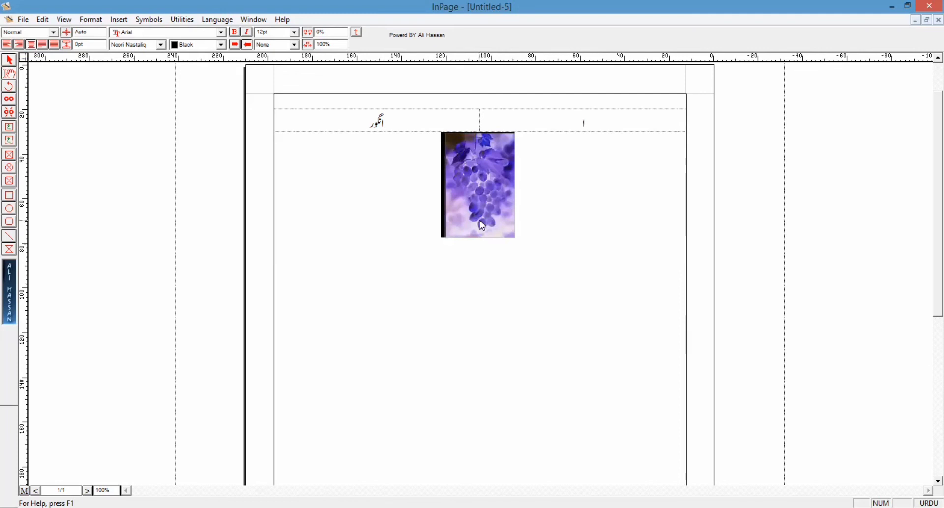
click(480, 220)
click(478, 285)
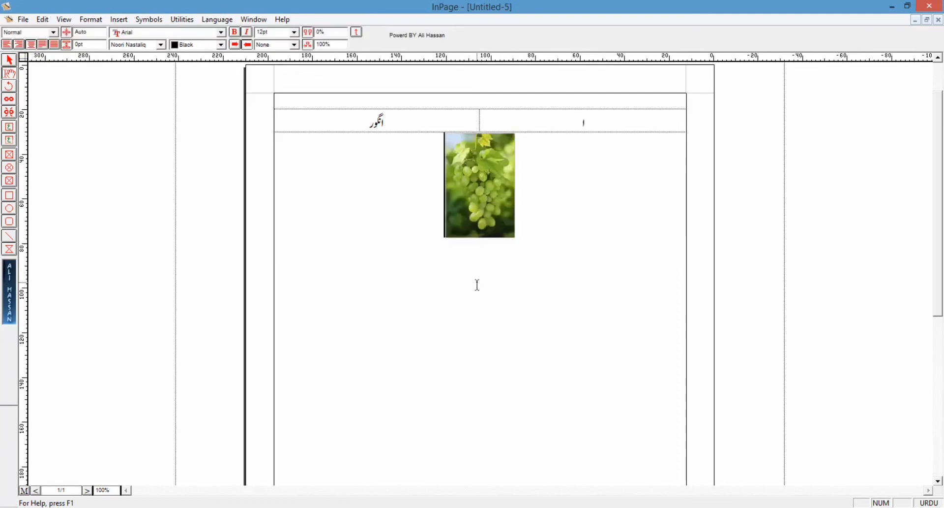
key(Return)
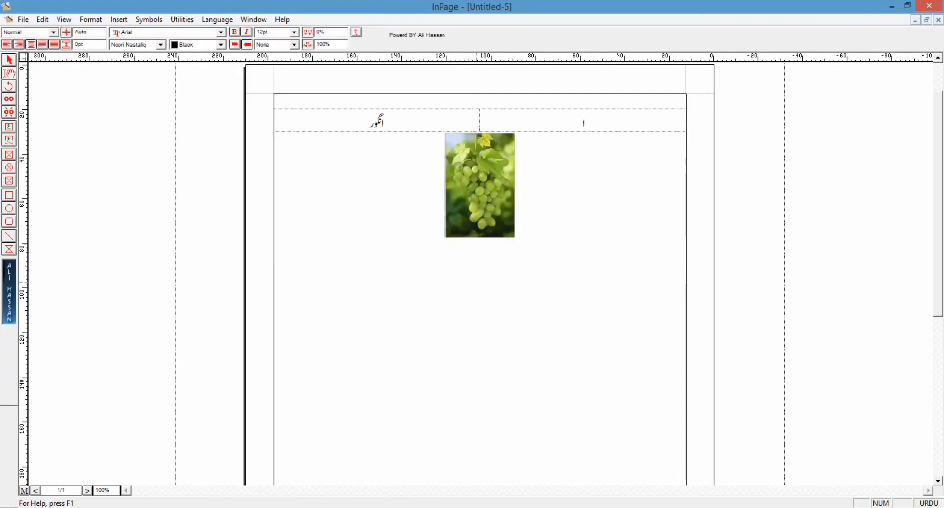
key(Return)
click(119, 19)
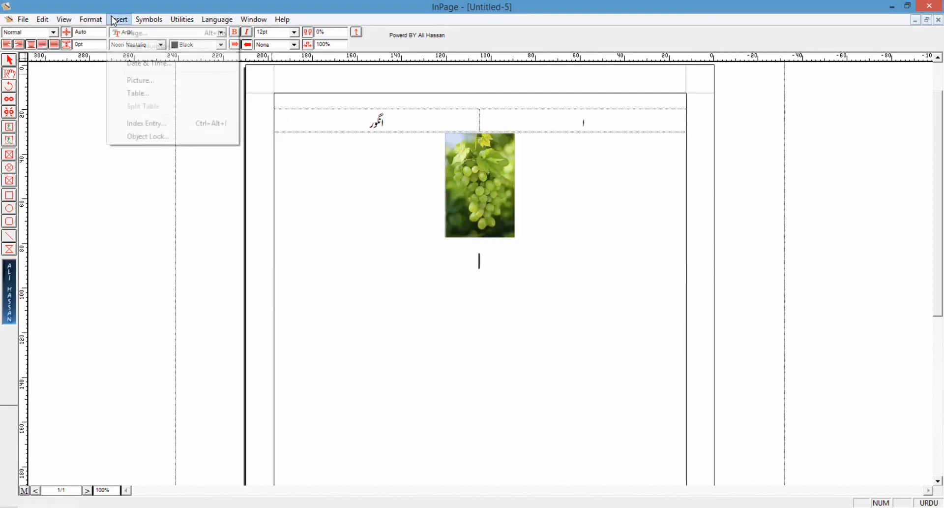
click(138, 93)
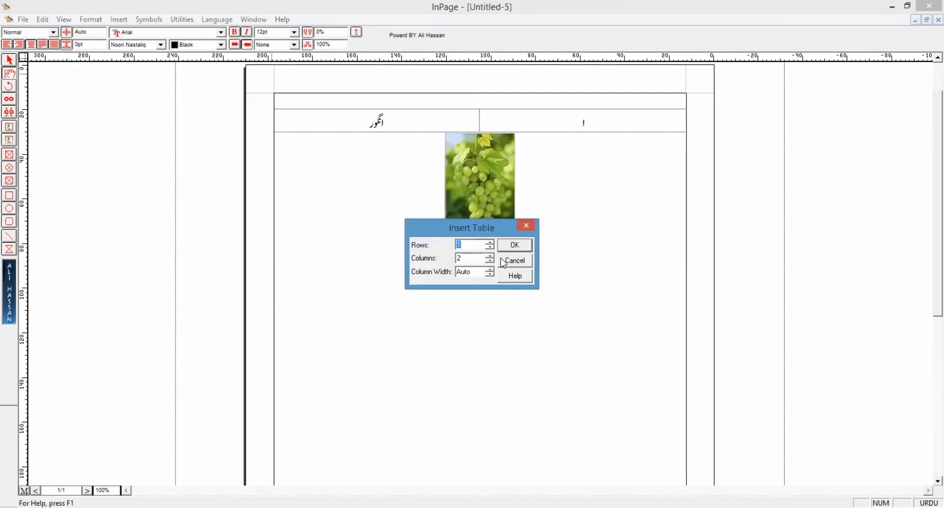
click(514, 245)
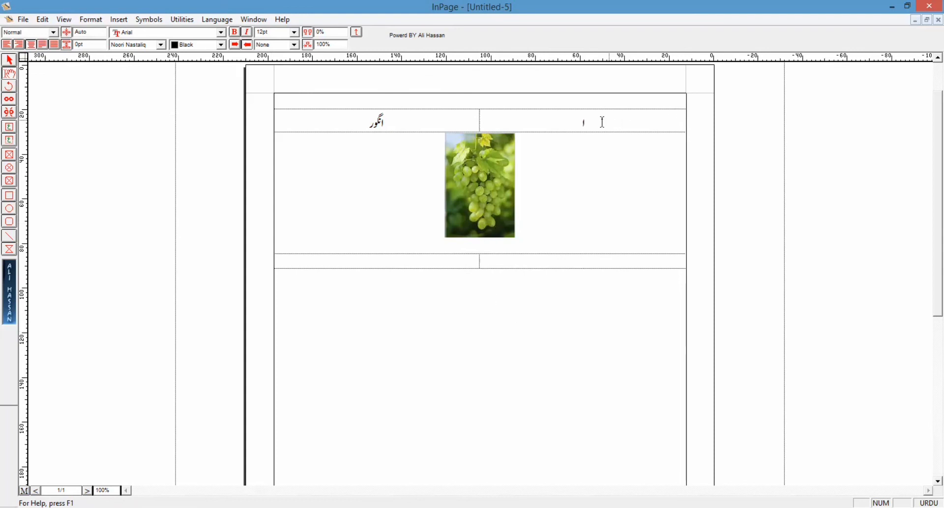
Step: Colour the letter ا in the first table's right cell red
drag(596, 121, 562, 120)
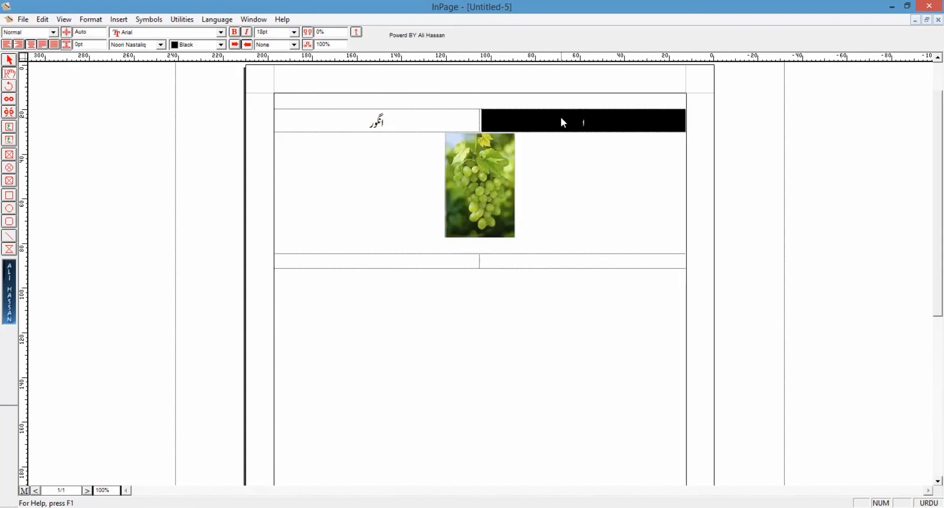
click(219, 45)
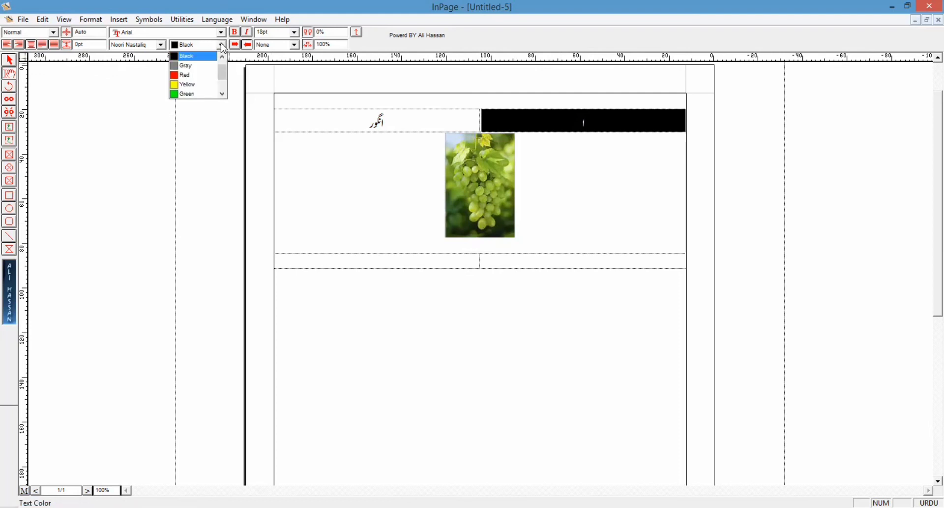
click(212, 75)
click(322, 167)
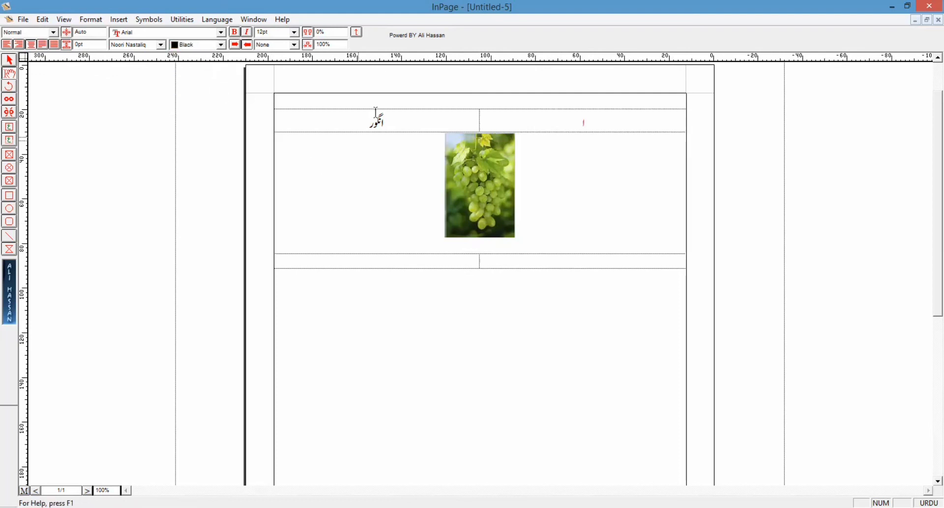
Step: Colour the word انگور in the first table's left cell yellow
drag(375, 120, 363, 124)
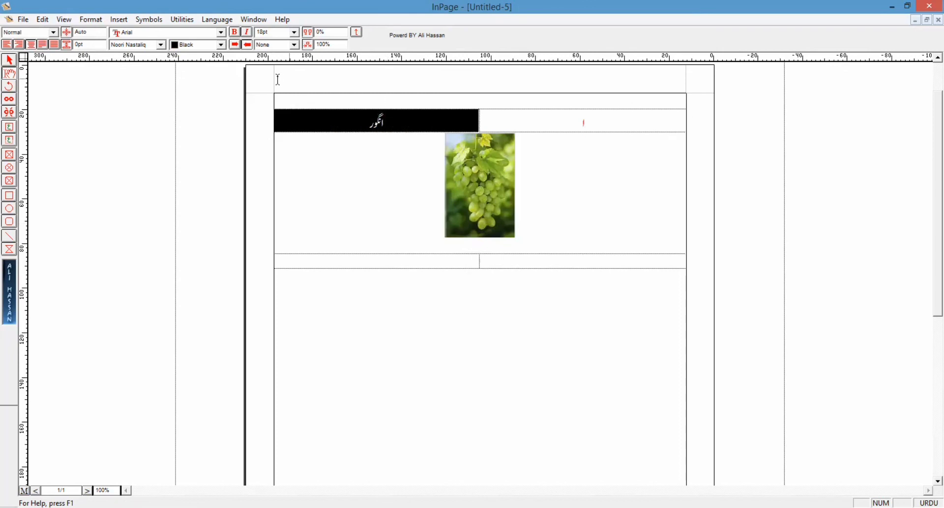
click(220, 45)
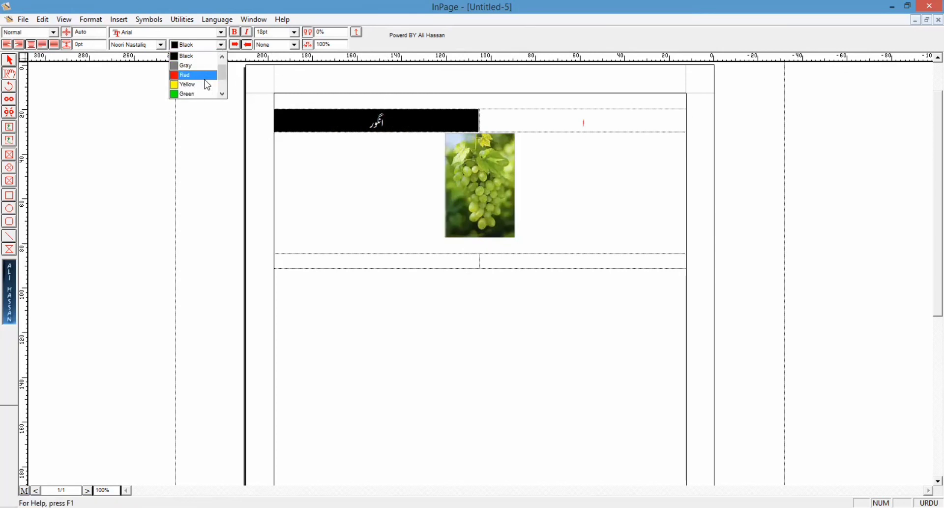
click(204, 88)
click(362, 187)
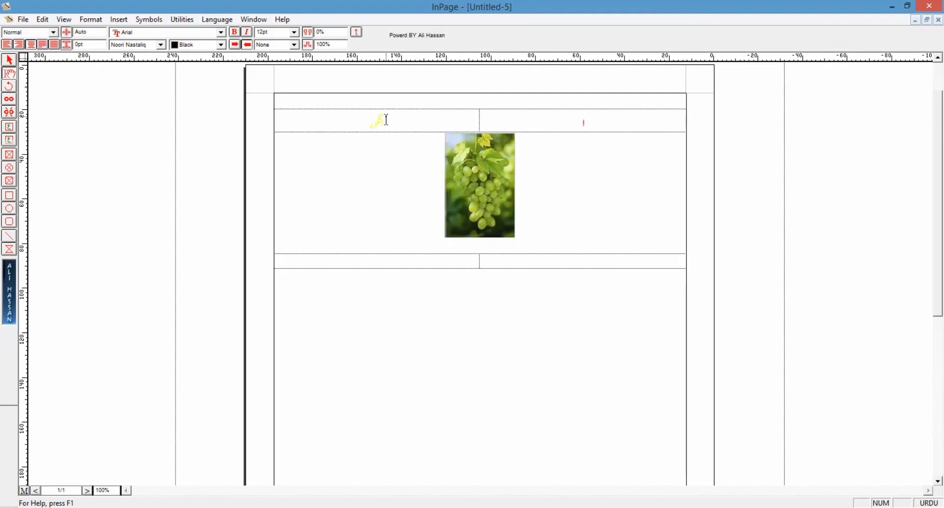
Step: Change the text colour of the word انگور to green
drag(385, 121, 370, 120)
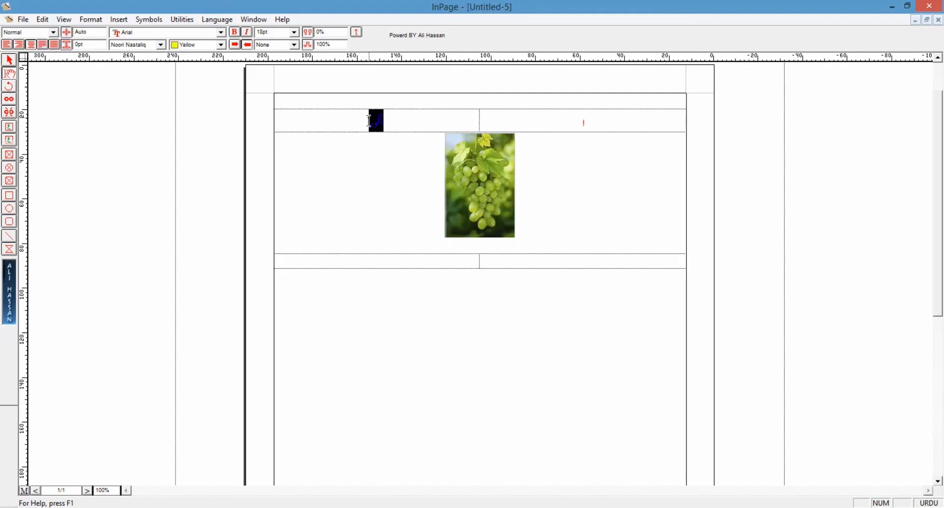
click(221, 45)
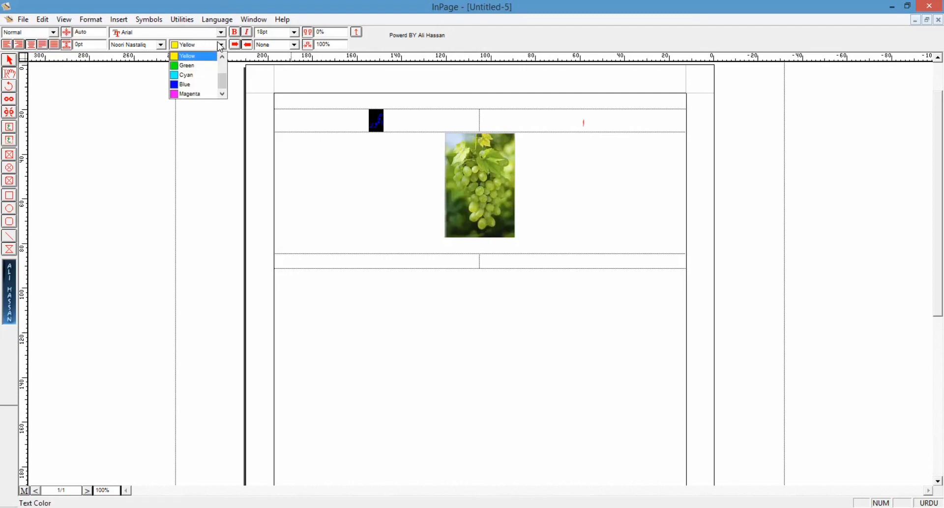
click(207, 70)
click(387, 202)
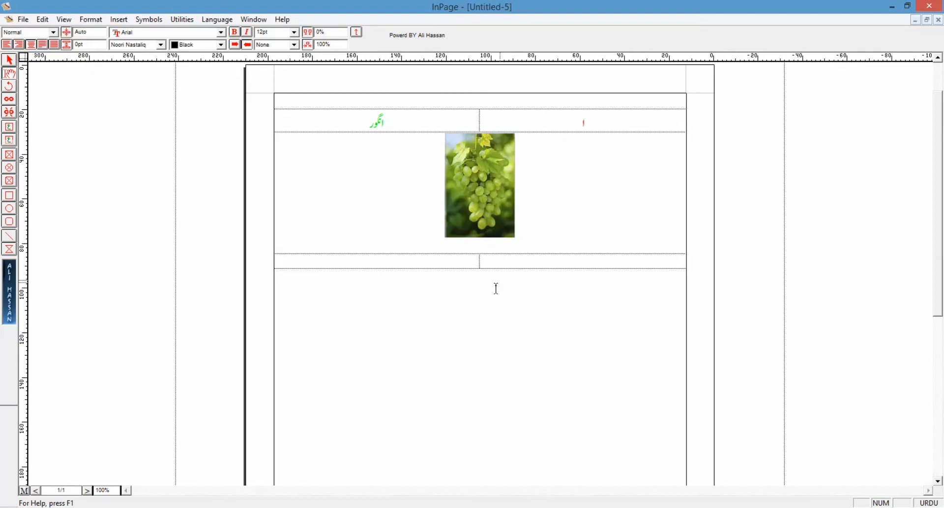
Step: Open the master page and draw a horizontal 1 pt black line along the top margin guide between both side margins
click(481, 294)
scroll(926, 239, up, 1)
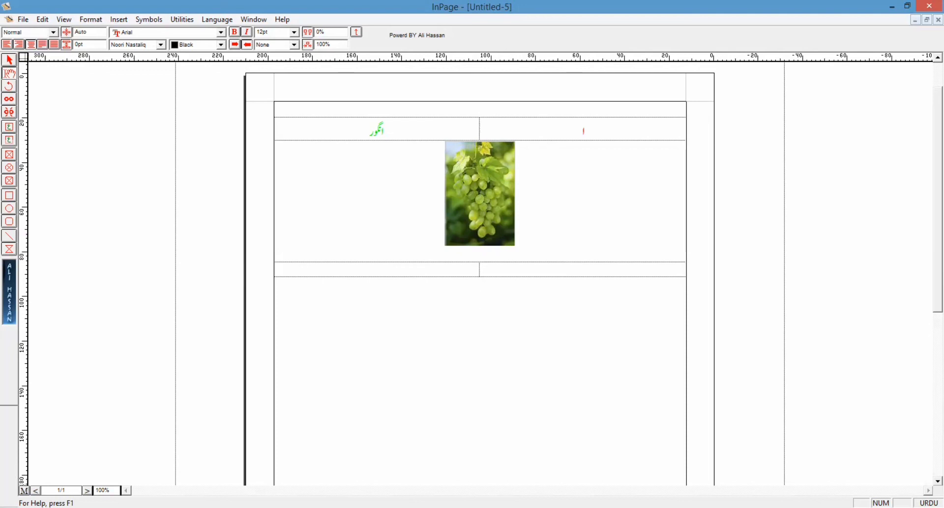
click(24, 490)
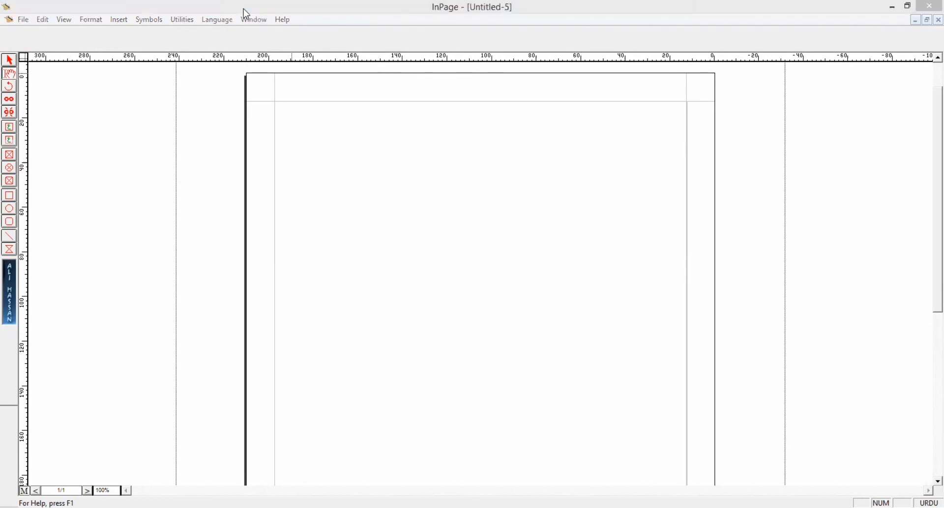
click(8, 237)
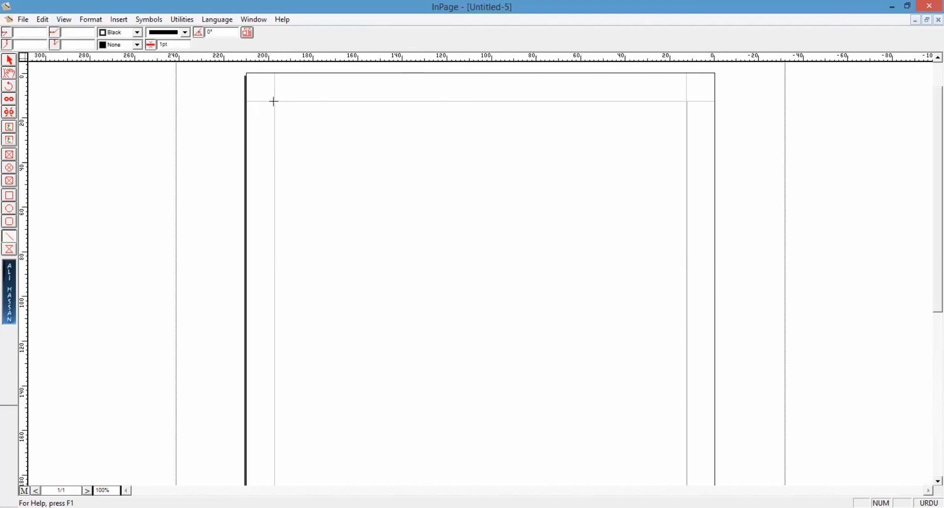
drag(274, 102, 544, 100)
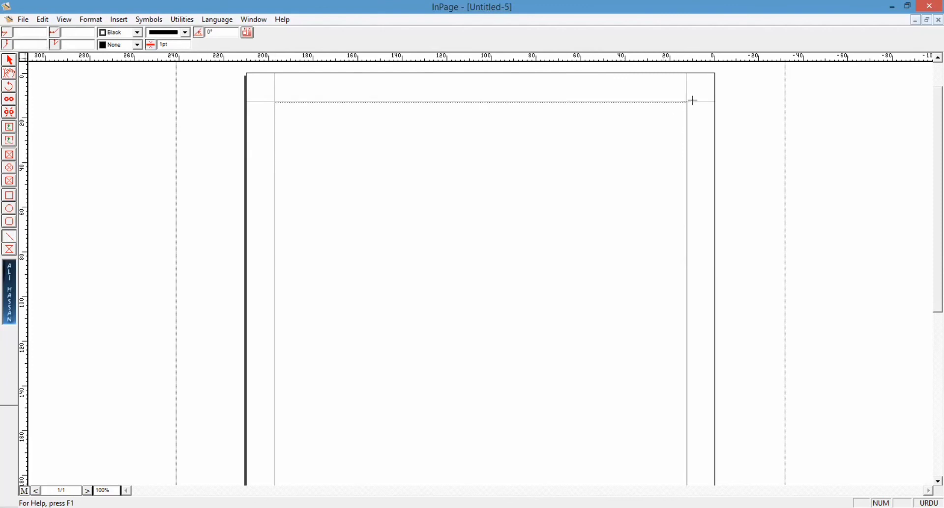
drag(691, 102, 689, 102)
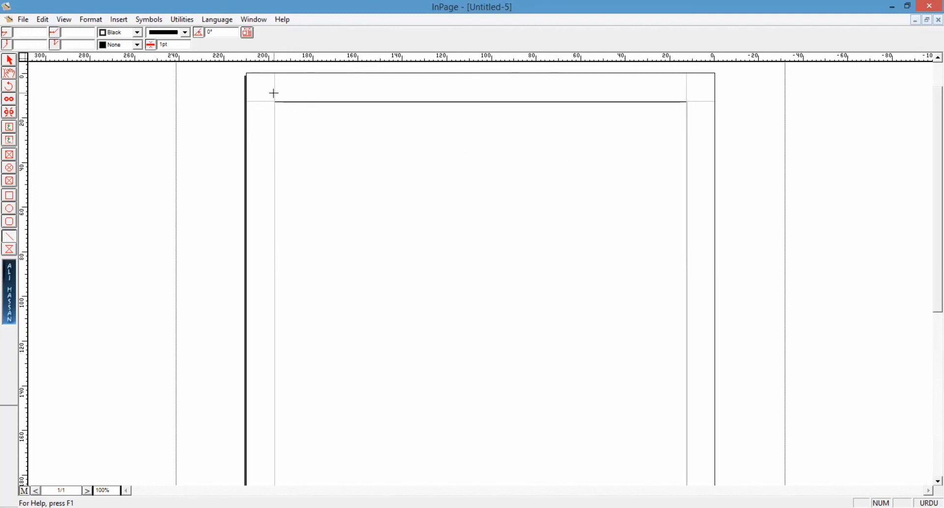
Step: Draw a header text box about 107 mm wide and 4 mm high above the line and place the text cursor in it
click(11, 128)
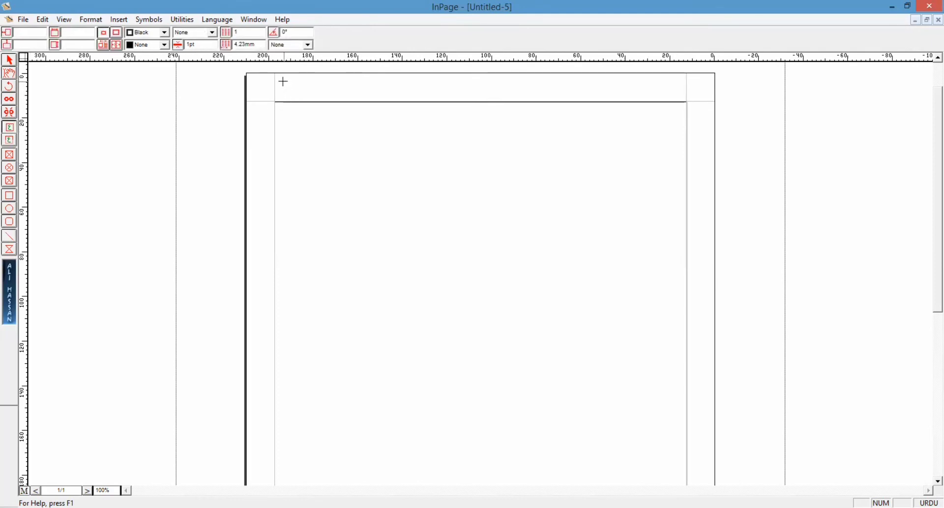
drag(284, 81, 523, 91)
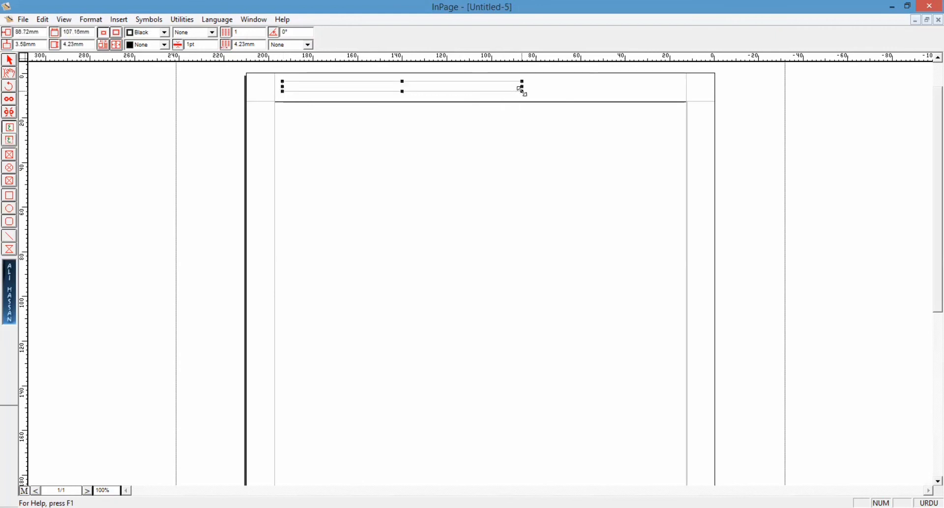
click(330, 85)
key(alt+Tab)
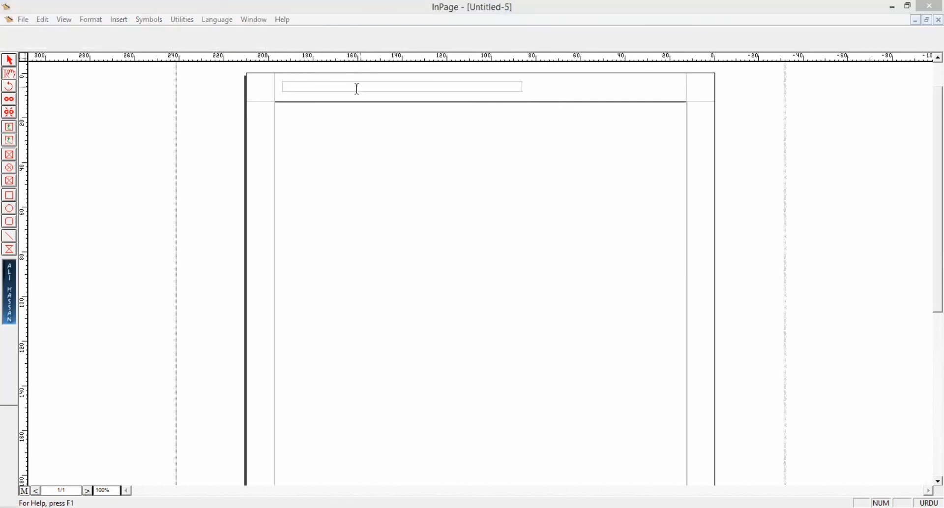
click(505, 89)
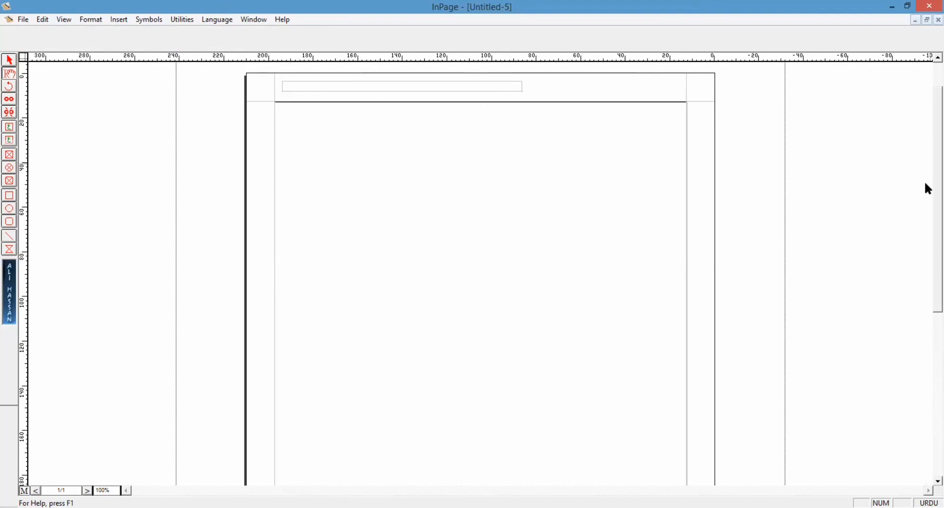
Step: Draw a footer text box about 41 mm wide and 6 mm high below the bottom margin guide, near the left margin
drag(925, 177, 926, 348)
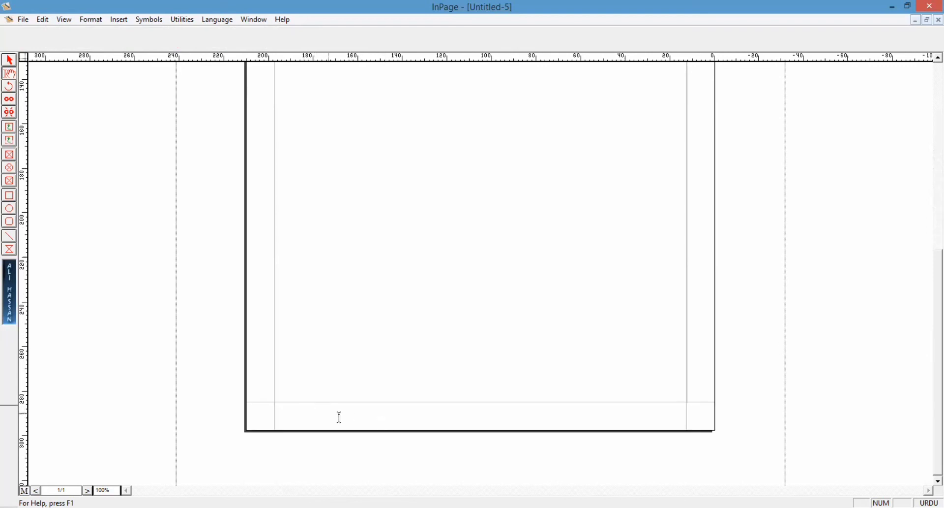
click(8, 127)
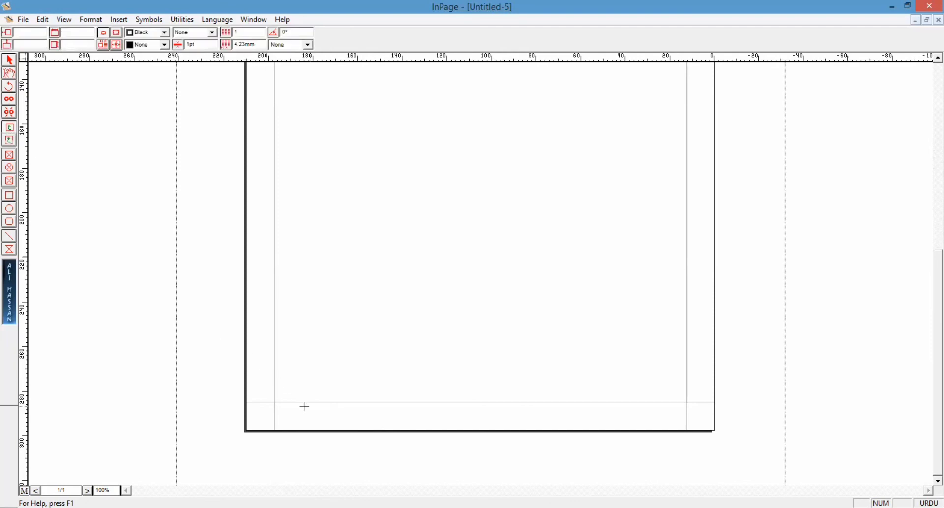
drag(299, 409, 392, 422)
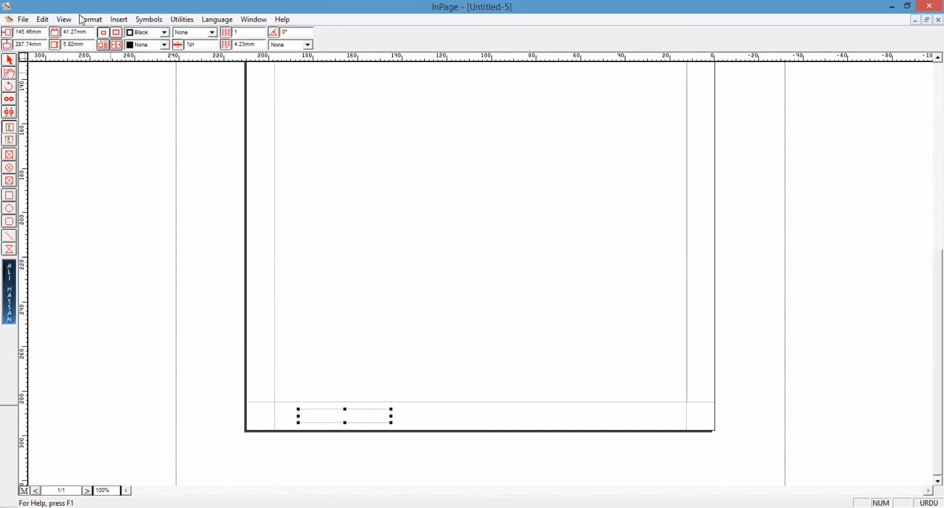
click(120, 20)
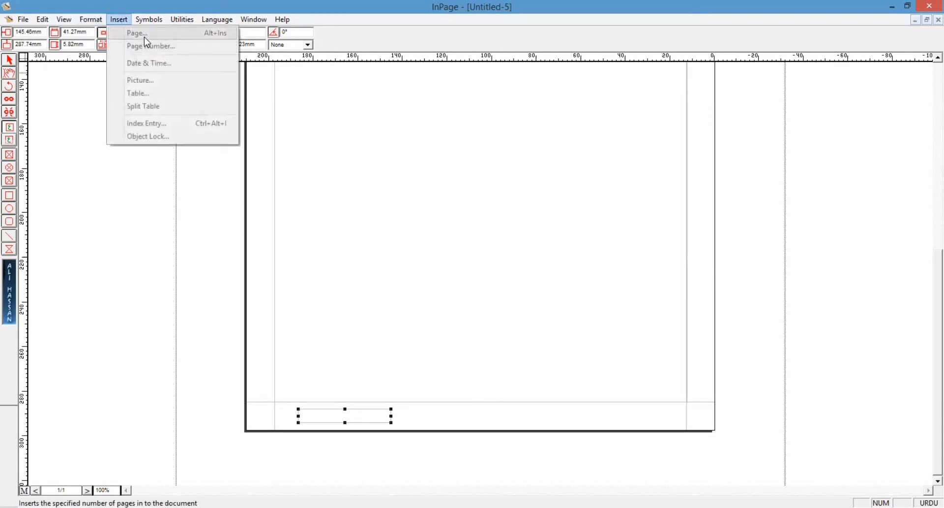
click(168, 200)
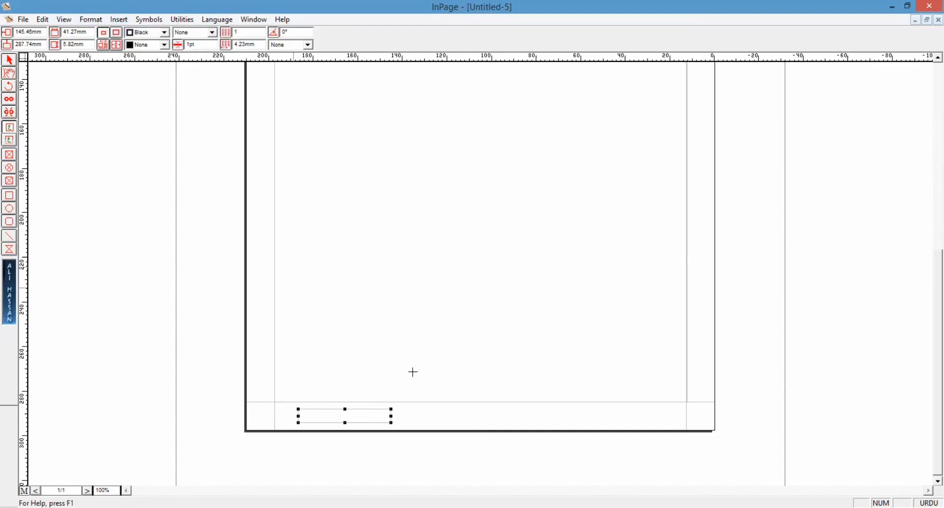
click(336, 415)
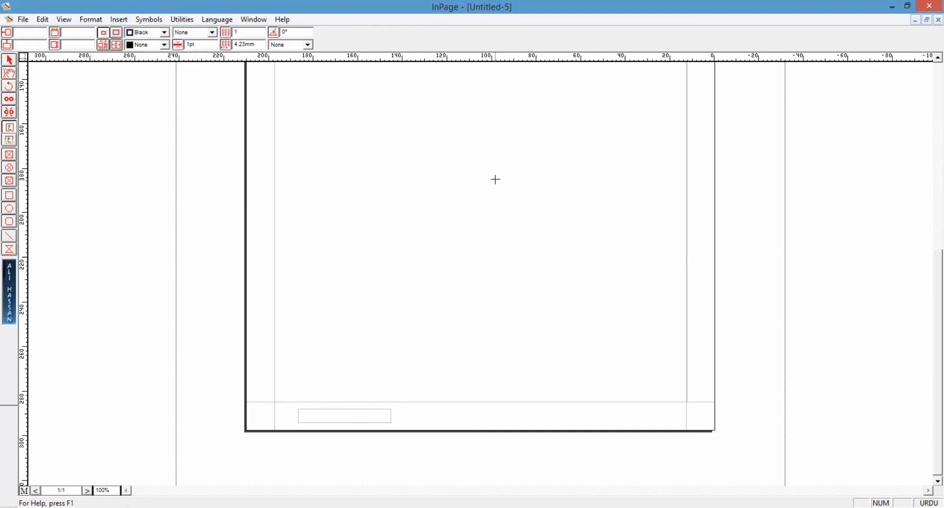
drag(926, 278, 927, 54)
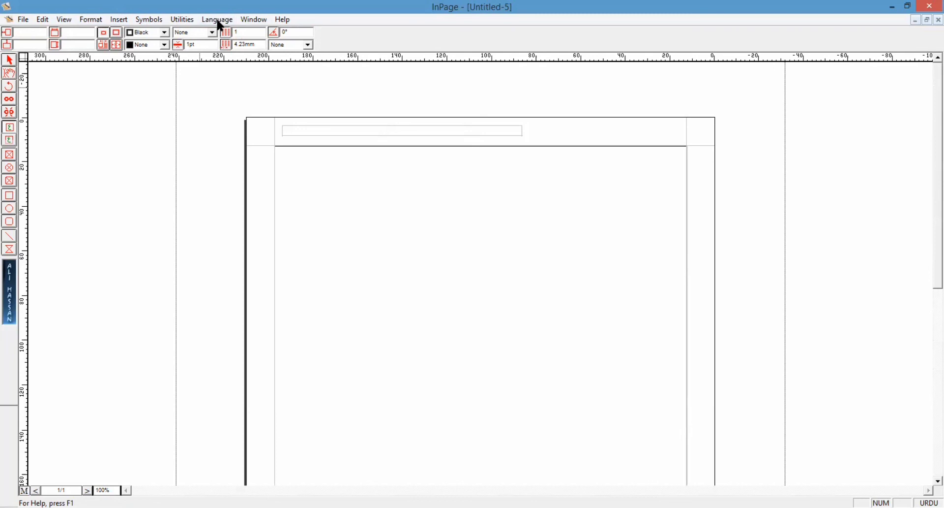
scroll(219, 25, down, 3)
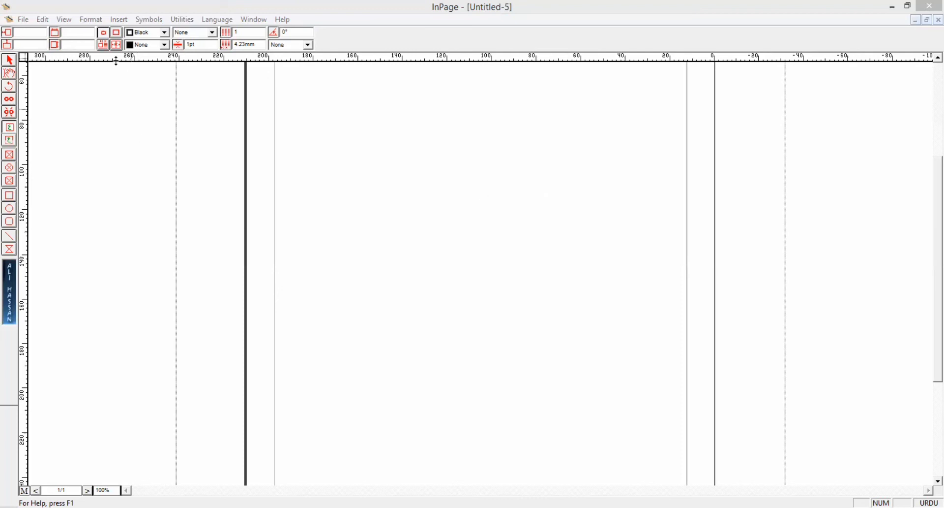
click(42, 20)
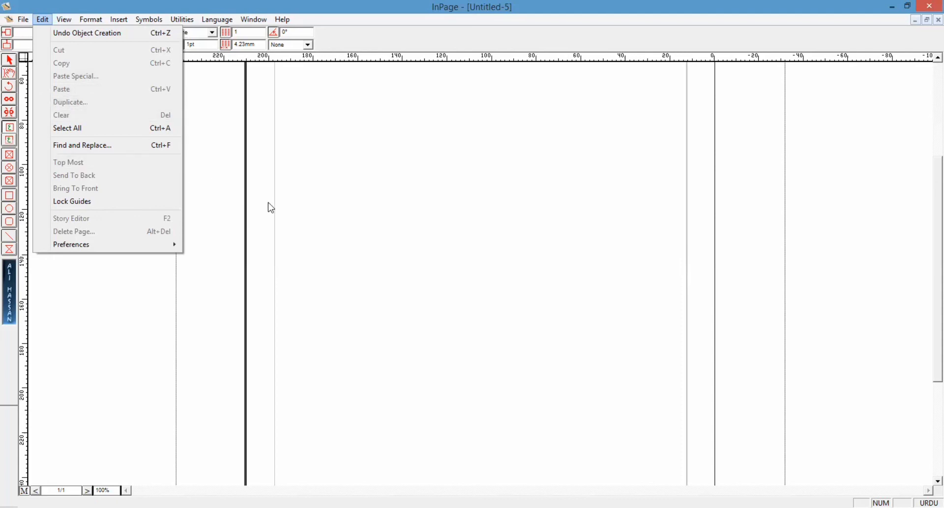
click(417, 215)
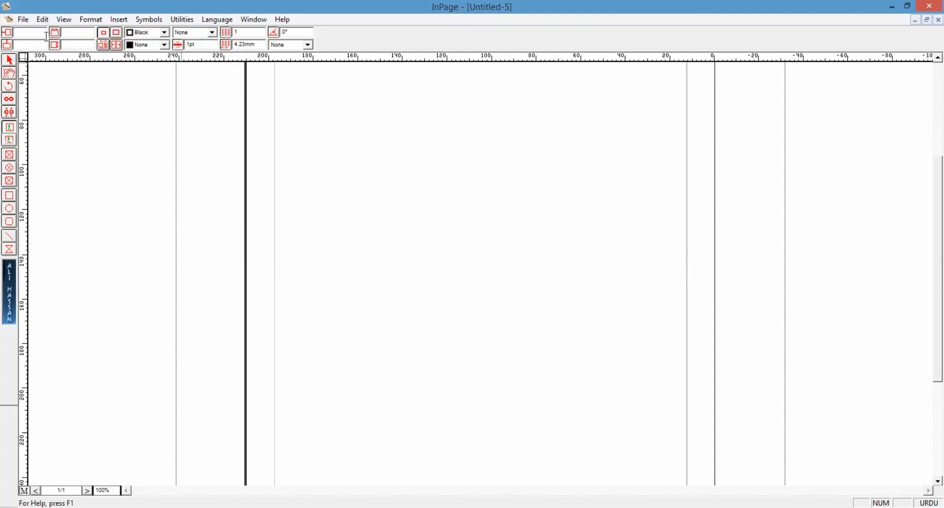
click(44, 19)
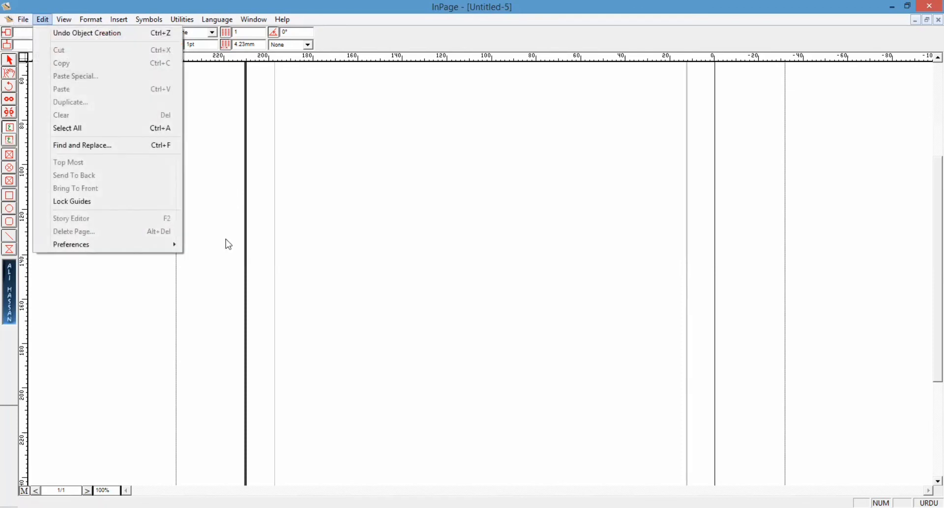
click(352, 185)
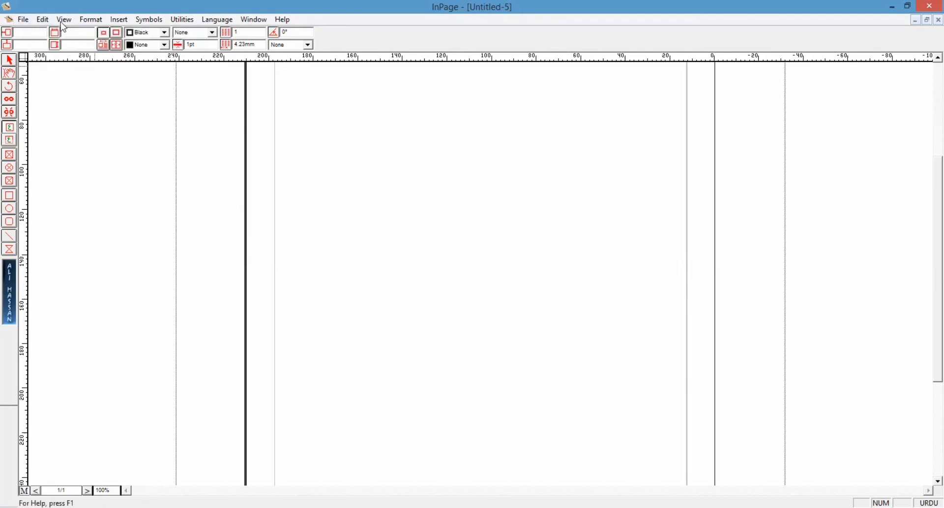
click(91, 20)
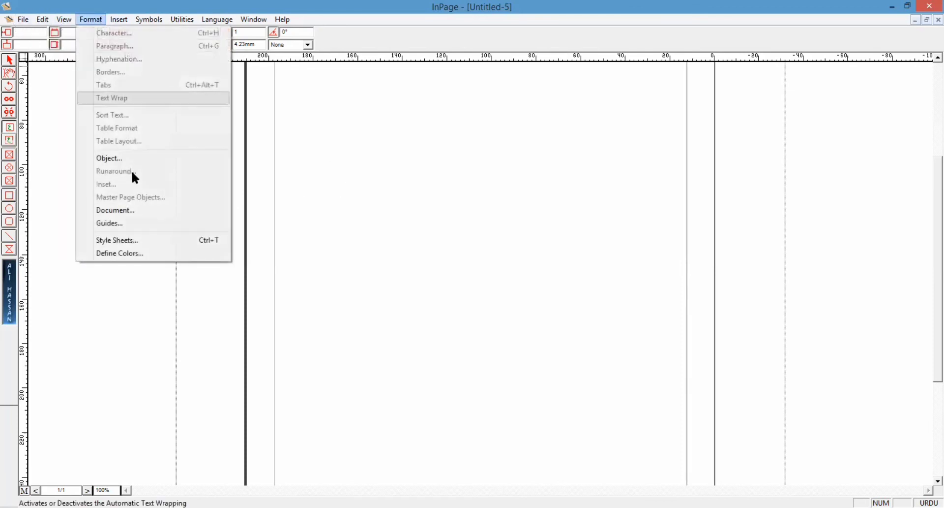
click(453, 43)
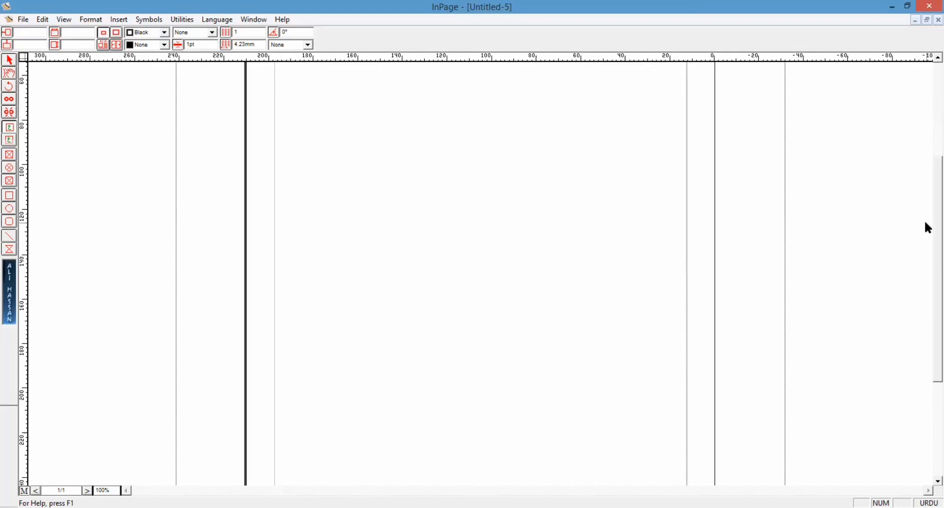
drag(925, 220, 925, 128)
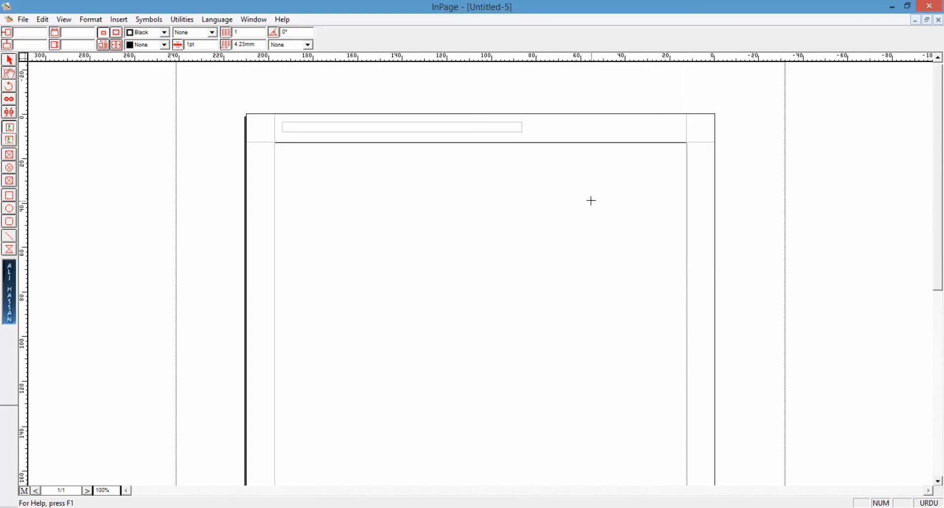